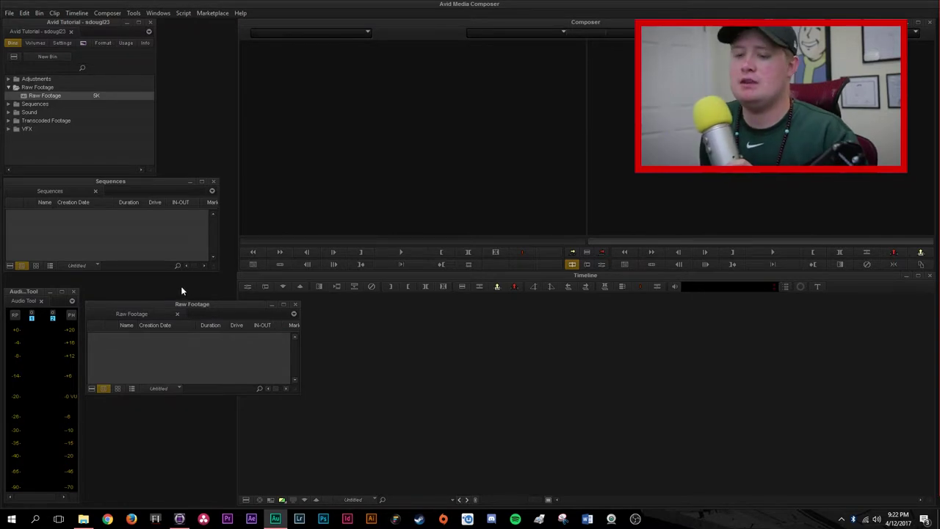
From the Raw Footage bin's Source Browser, link the BEAST MODE 2 folder from D:\PROJECTS
left_click(193, 336)
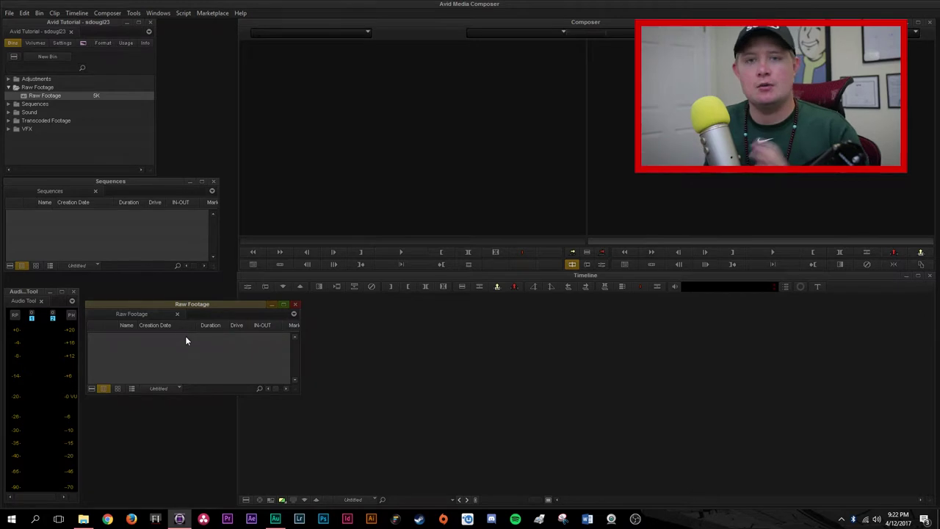
right_click(174, 342)
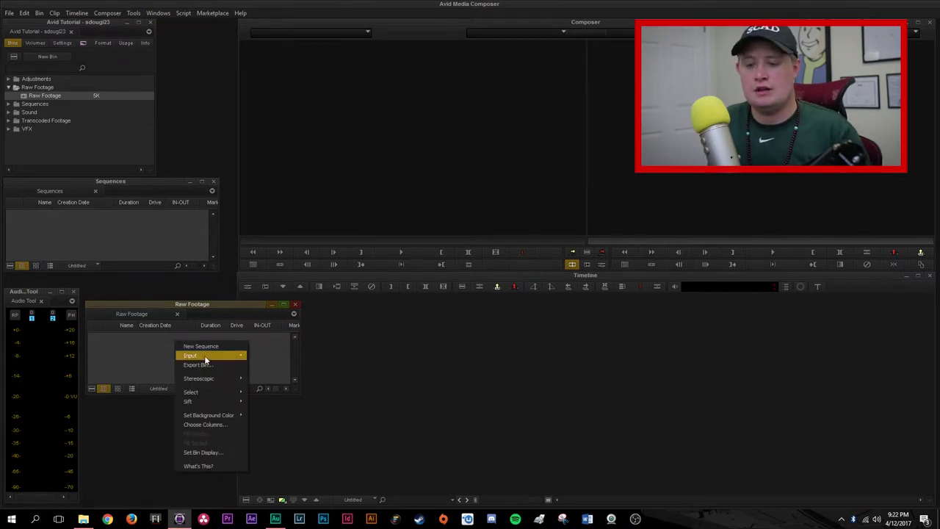
mouse_move(209, 356)
left_click(290, 356)
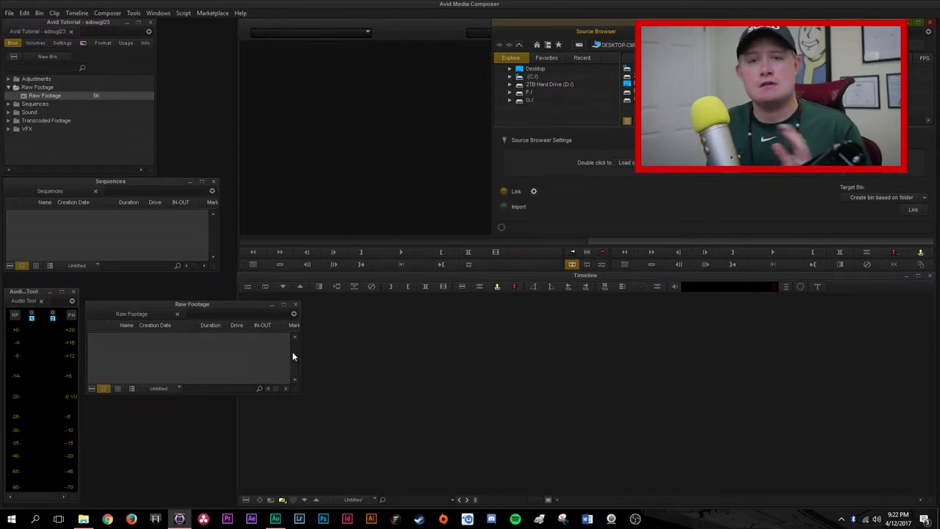
left_click(543, 83)
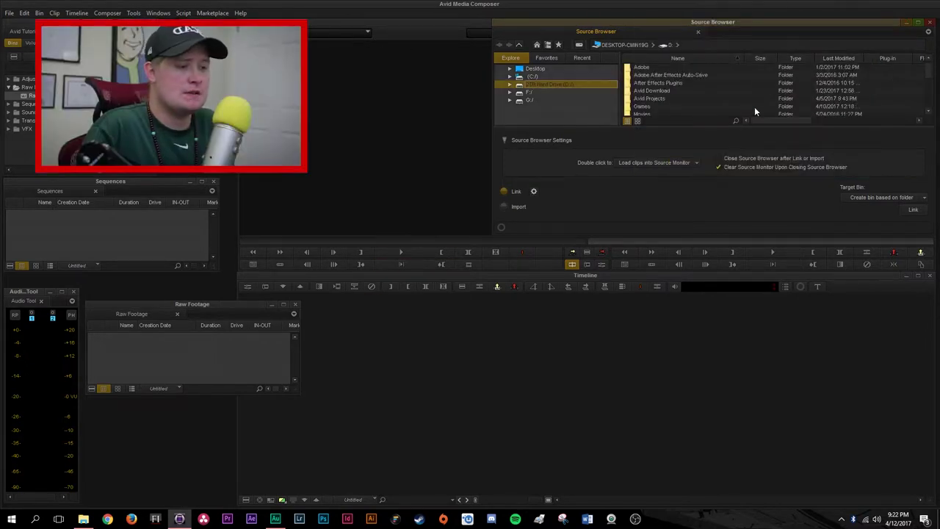
scroll(663, 82, "down", 1)
left_click(661, 90)
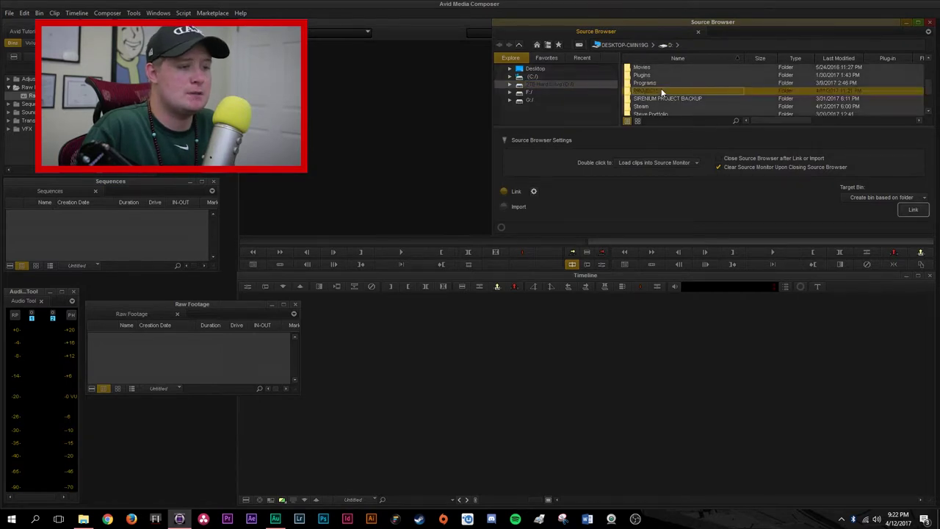
double_click(677, 90)
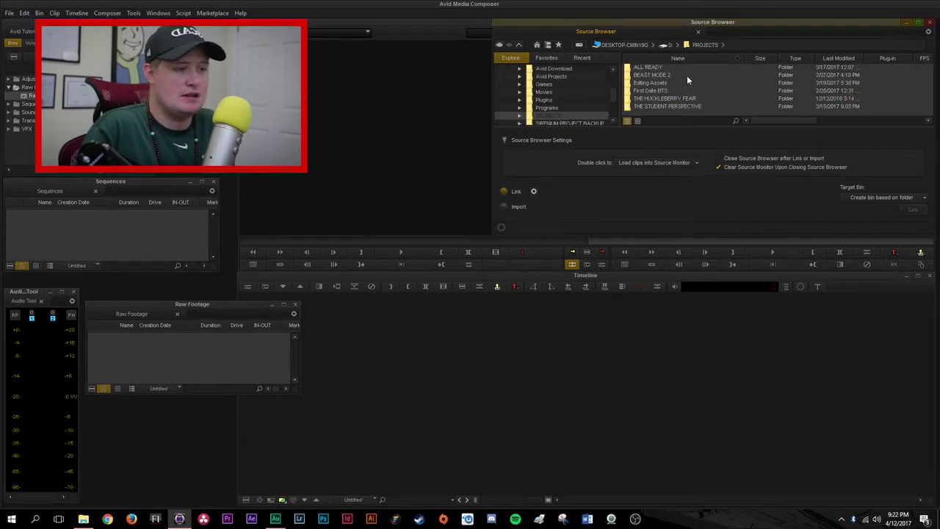
left_click_drag(687, 75, 425, 175)
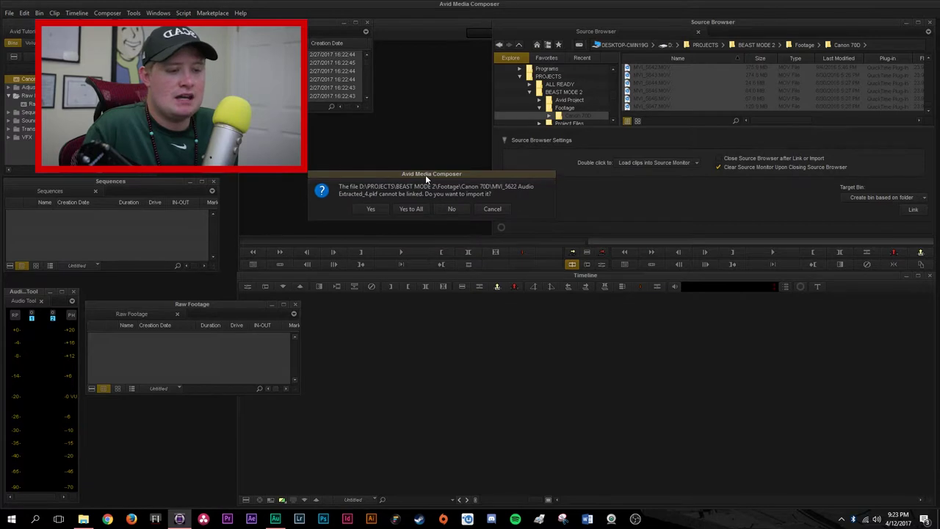
Decline every prompt for the audio files that cannot be linked
left_click(451, 209)
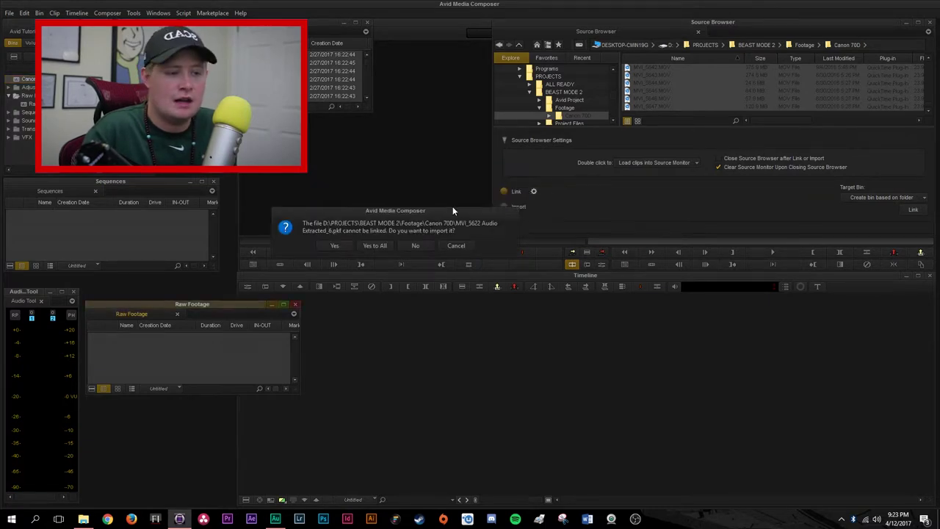
left_click(414, 243)
left_click(414, 242)
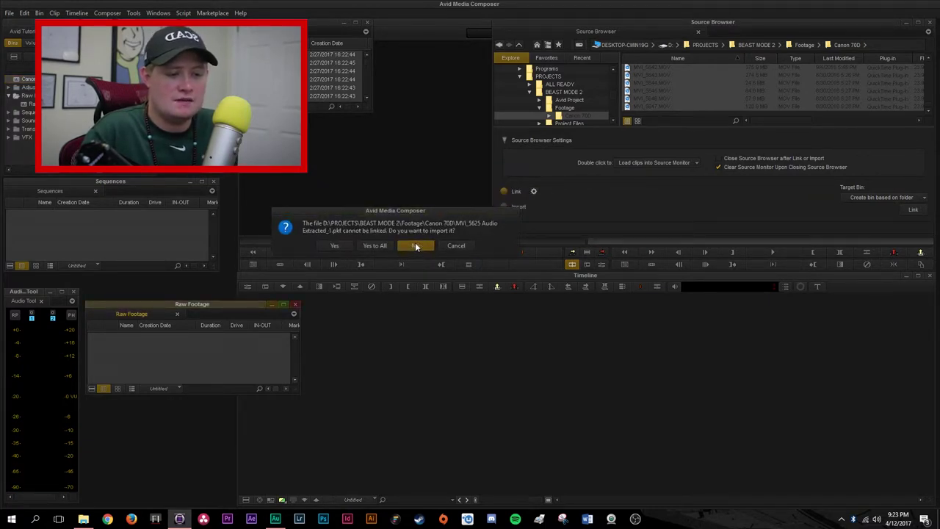
left_click(415, 242)
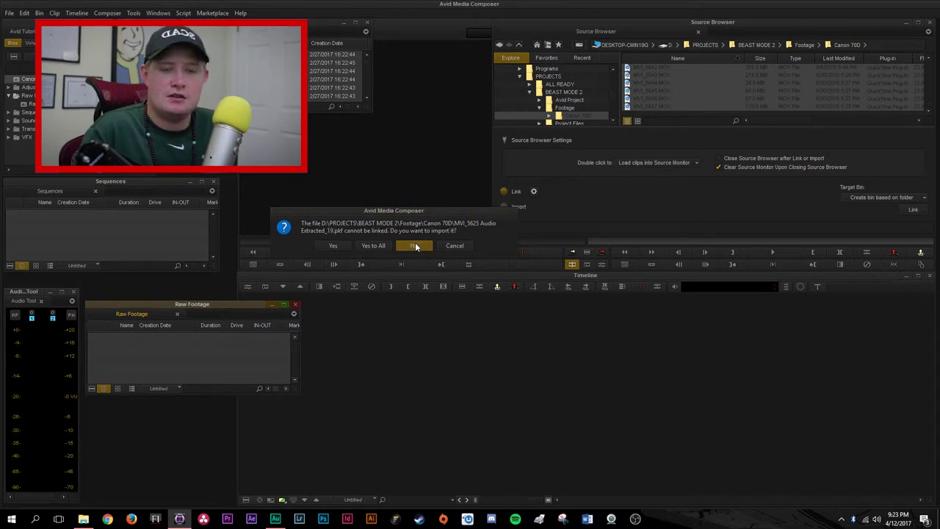
left_click(415, 243)
left_click(415, 243)
left_click(415, 242)
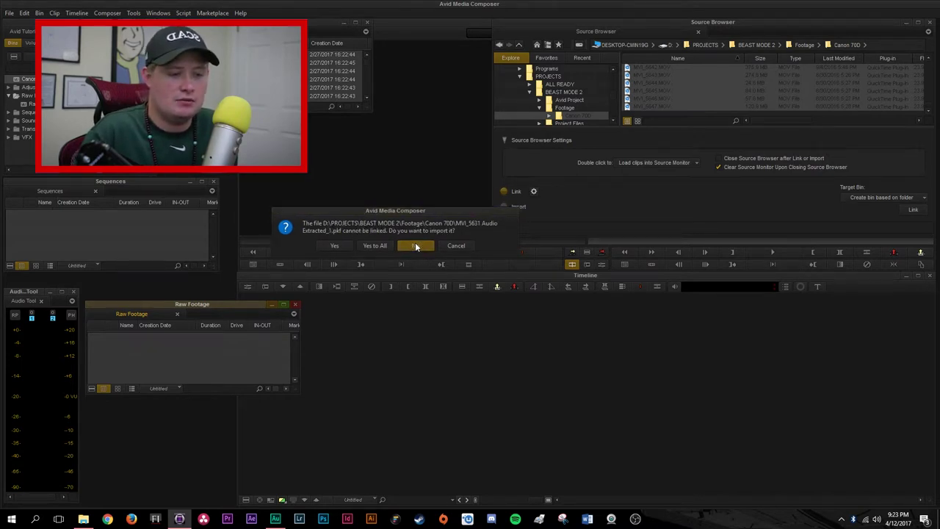
left_click(415, 243)
left_click(415, 242)
left_click(415, 242)
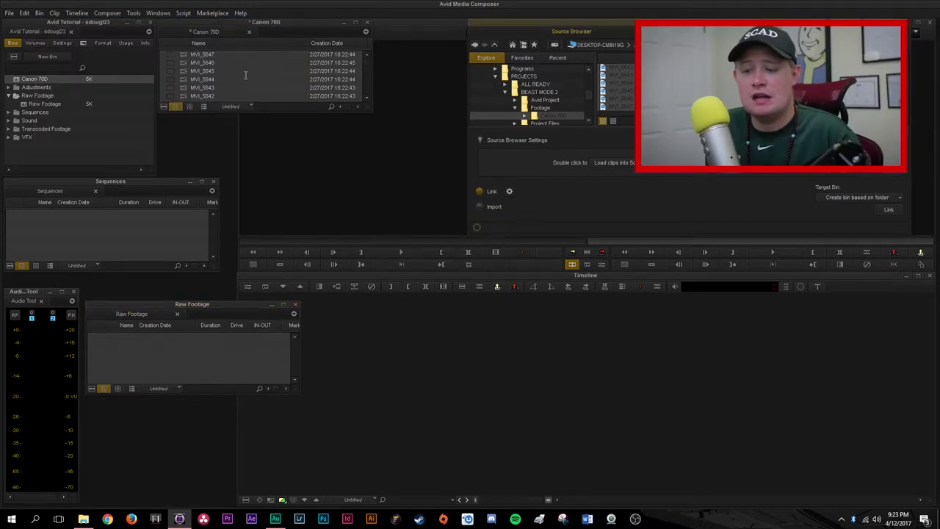
Enlarge the Canon 70D bin, select all its clips and move them into Raw Footage
left_click_drag(282, 112, 273, 270)
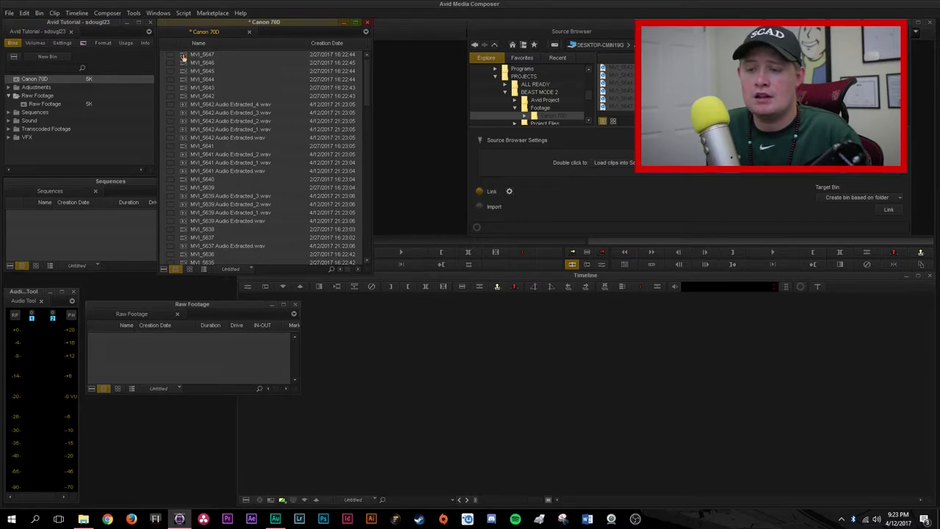
scroll(220, 162, "down", 15)
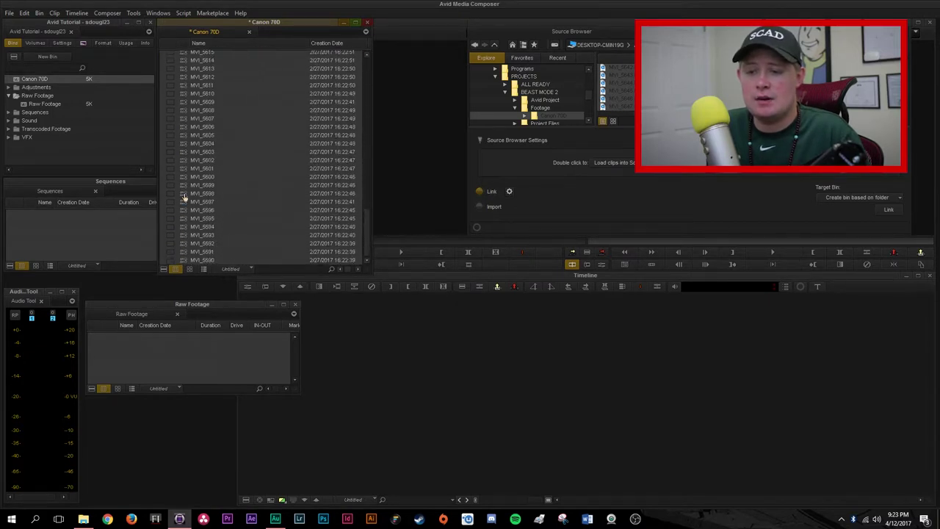
key("ctrl+a")
left_click_drag(185, 181, 181, 353)
Close and delete the empty Canon 70D bin, empty the trash, and close the Source Browser
left_click(367, 18)
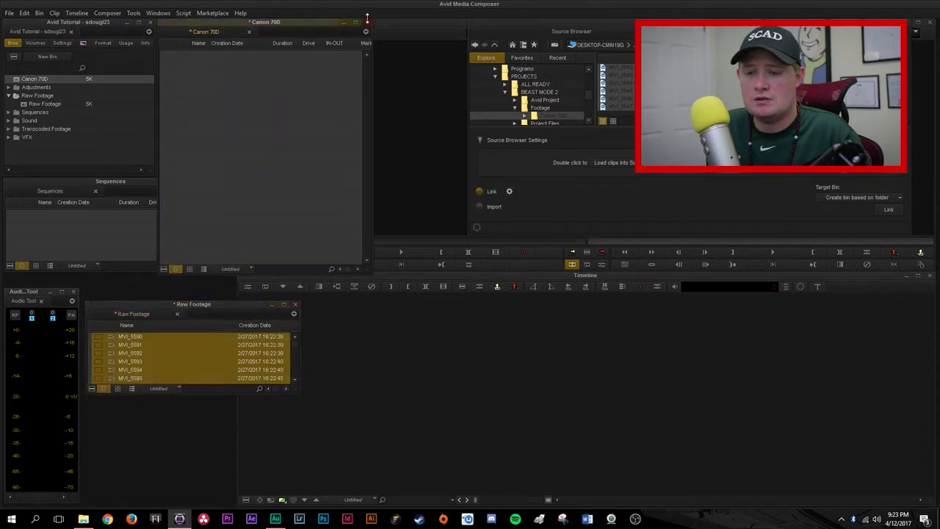
left_click(366, 22)
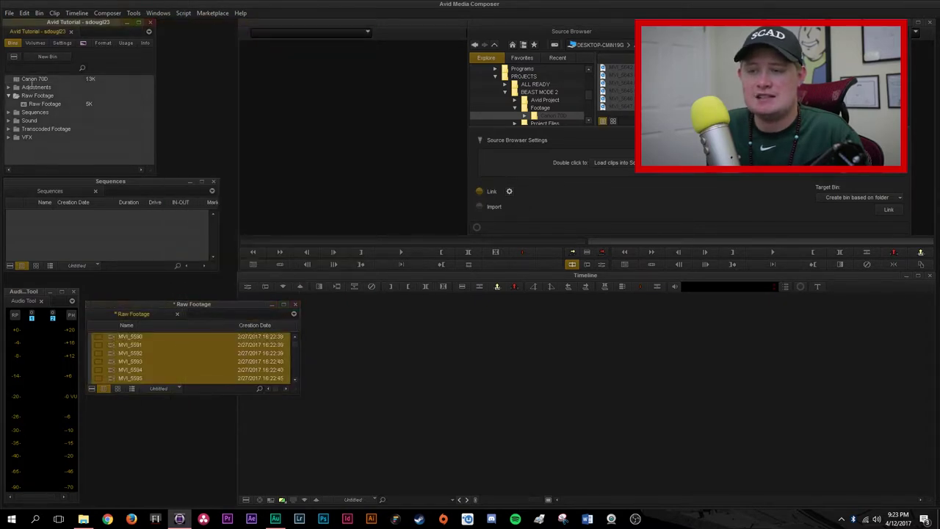
left_click(16, 83)
right_click(66, 154)
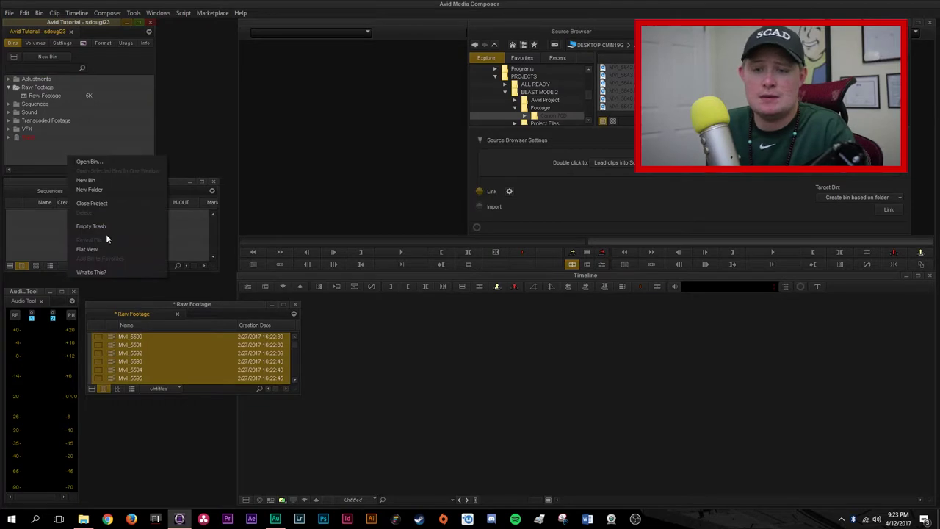
left_click(106, 222)
left_click(459, 281)
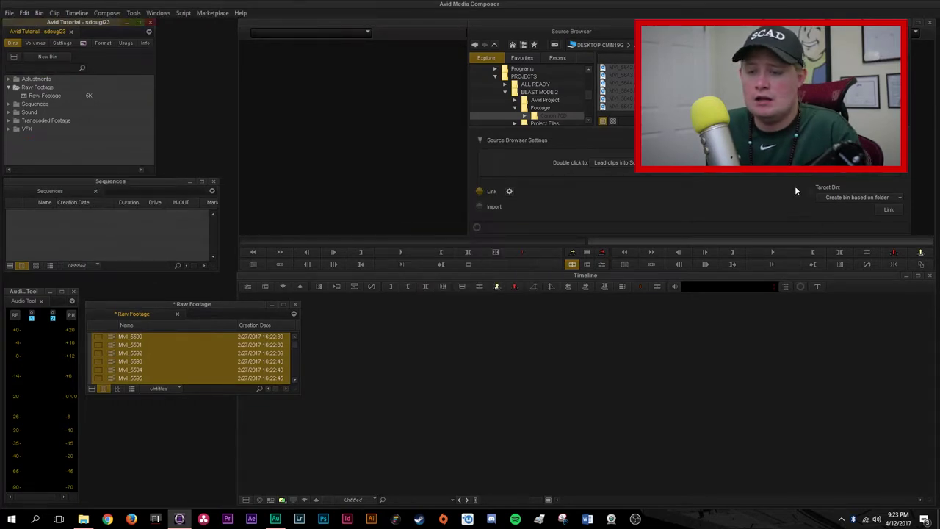
left_click(326, 91)
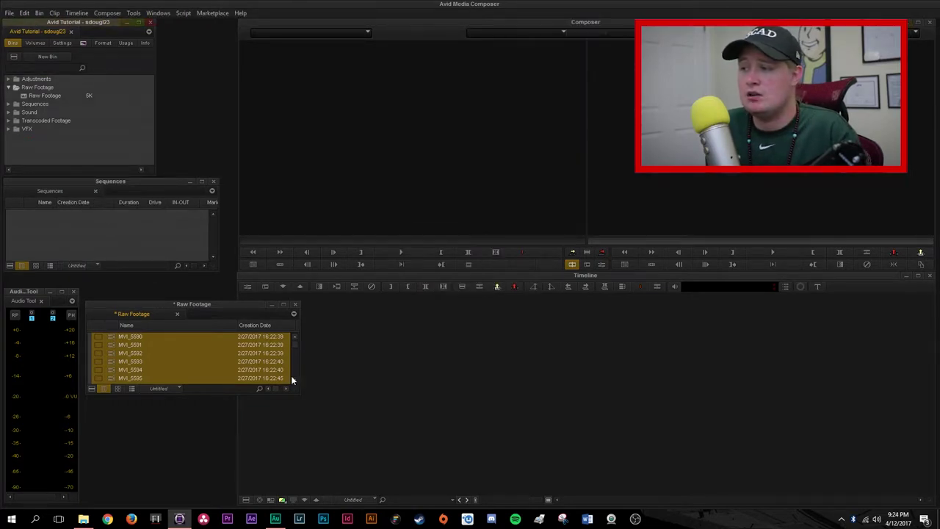
Move and enlarge the Raw Footage bin, then select the MVI_5622 Audio Extracted clips
left_click_drag(203, 304, 296, 24)
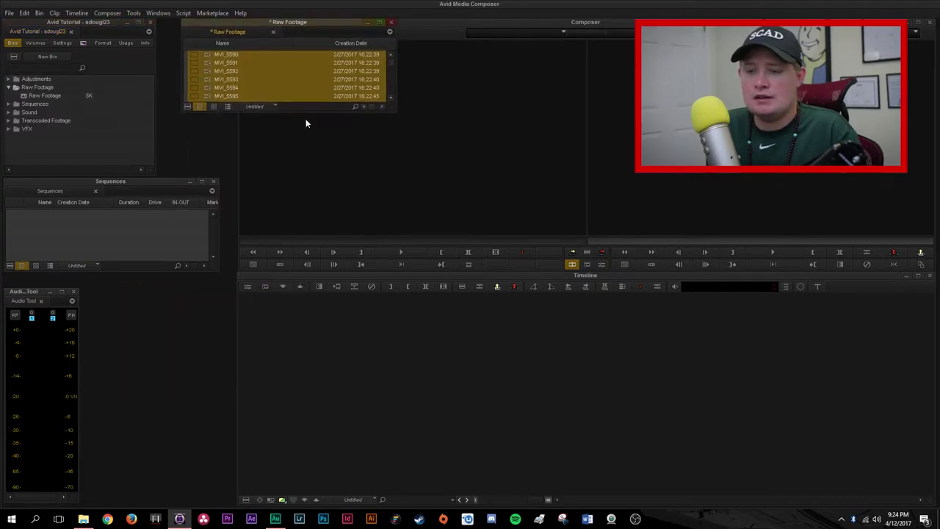
left_click_drag(300, 109, 298, 416)
scroll(279, 235, "down", 3)
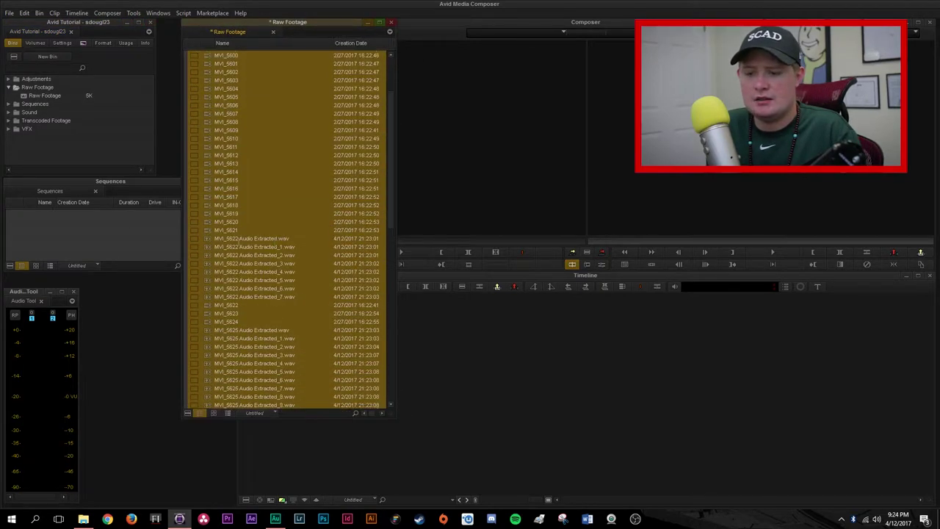
left_click(208, 233)
left_click(208, 240)
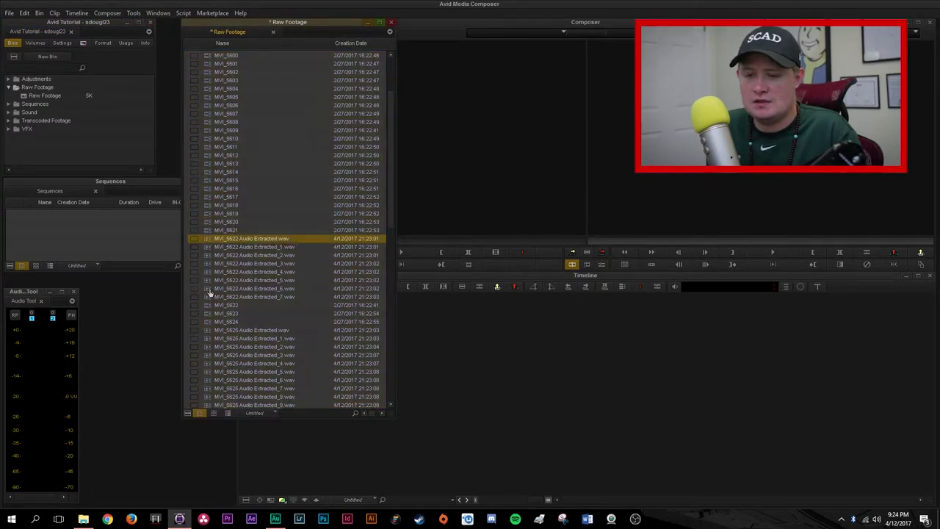
left_click(208, 297, "shift")
Open the Raw Audio bin from the Sound folder and place it on the right
left_click(73, 145)
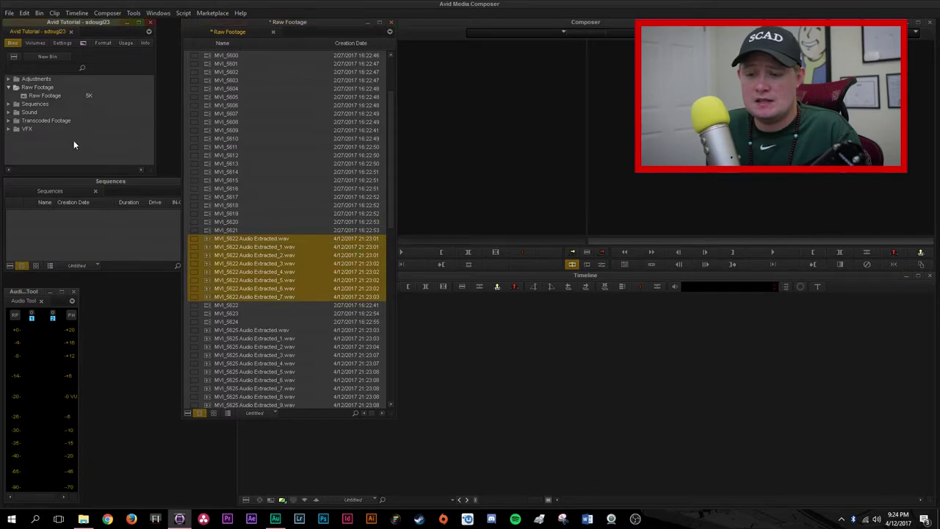
left_click(9, 87)
left_click(8, 103)
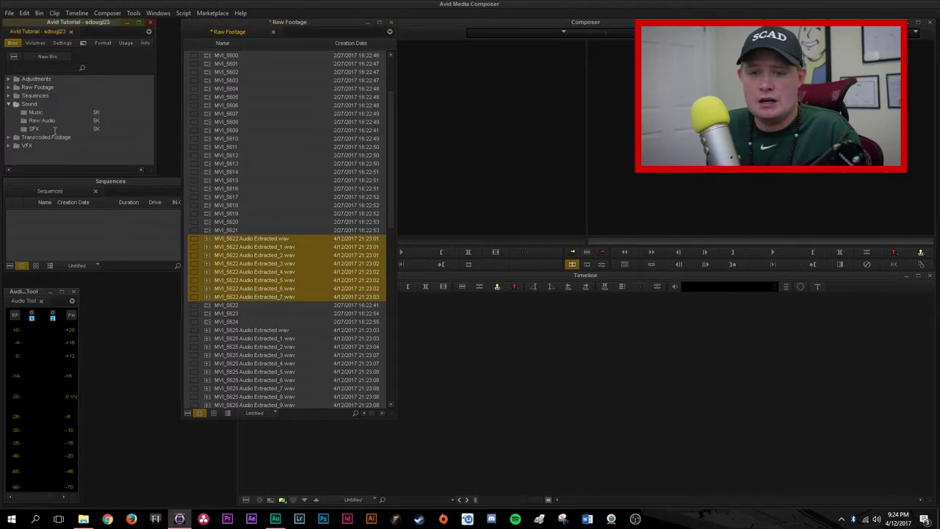
left_click(22, 121)
double_click(22, 122)
left_click_drag(317, 110, 719, 141)
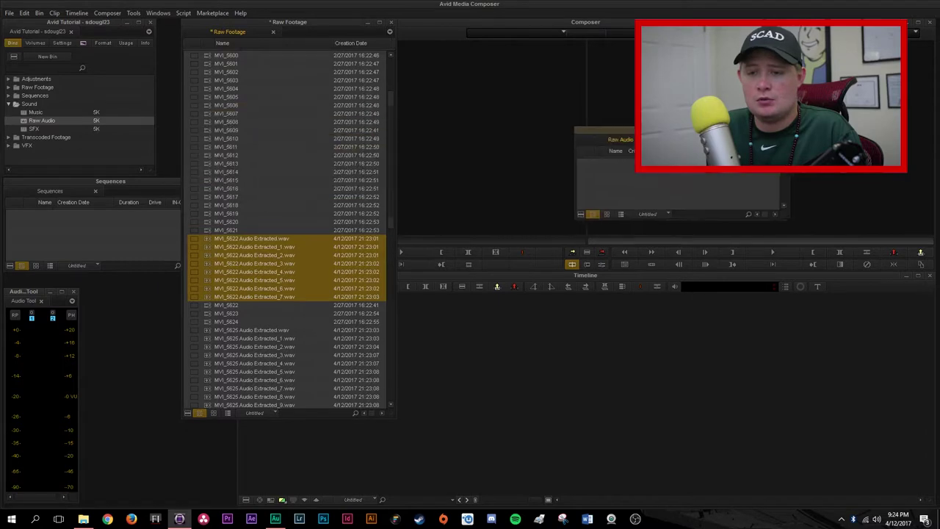
Move the eight MVI_5622 extracted audio clips into Raw Audio
left_click(217, 271)
left_click(213, 238)
left_click(208, 297, "shift")
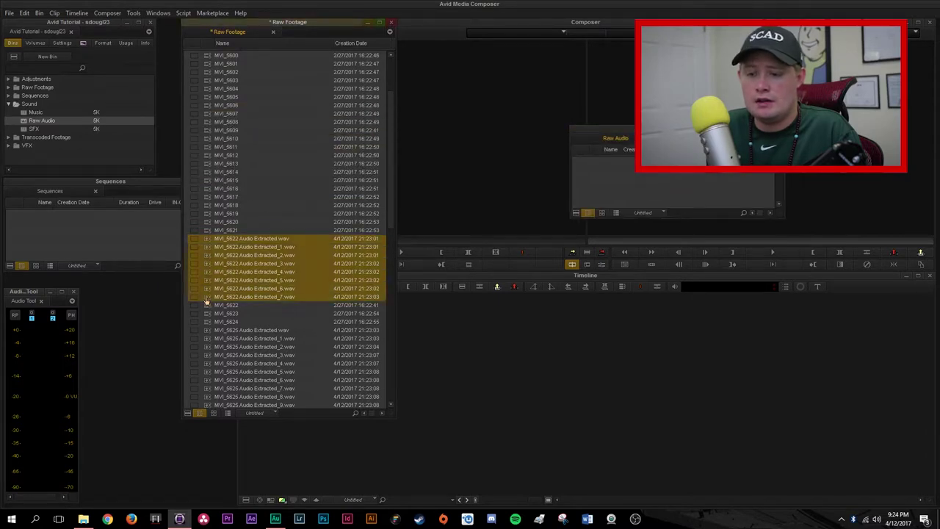
left_click_drag(215, 296, 588, 172)
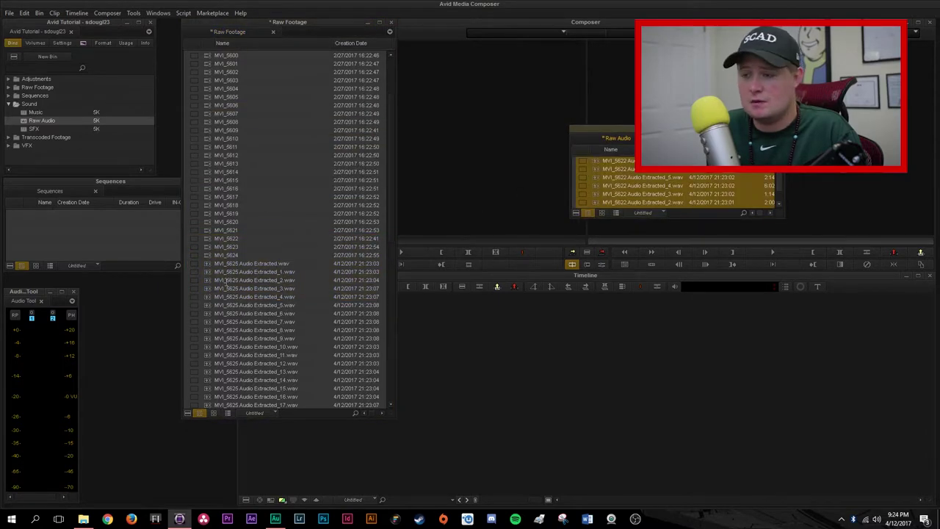
Move all 20 MVI_5625 extracted audio files into Raw Audio
left_click(206, 266)
scroll(210, 271, "down", 3)
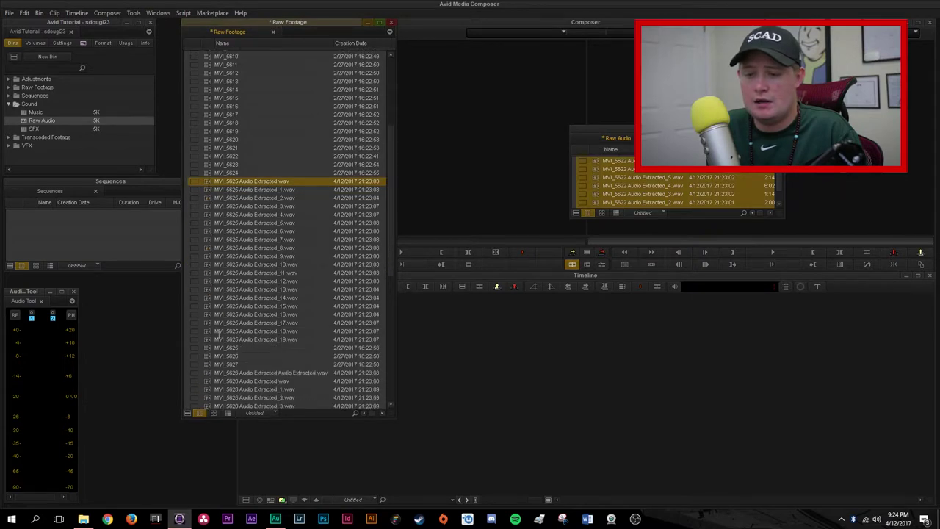
left_click(212, 340, "shift")
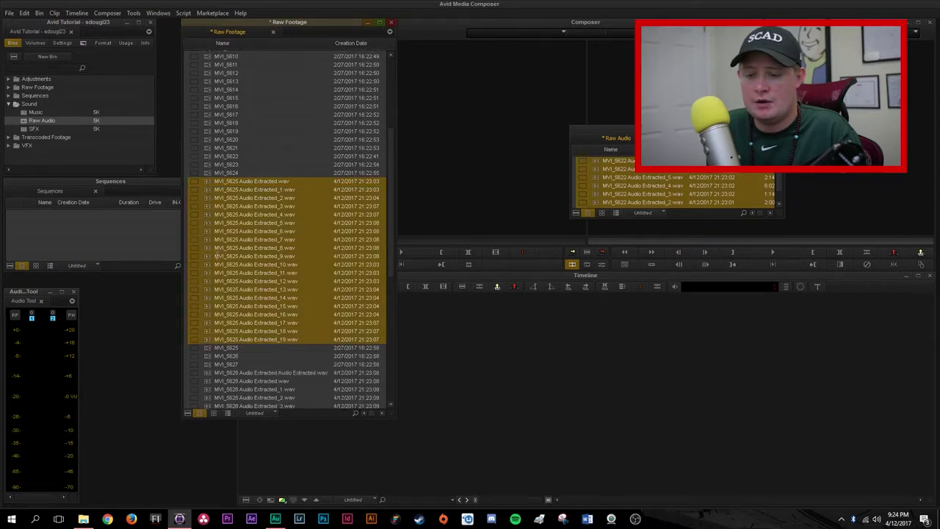
left_click(205, 174)
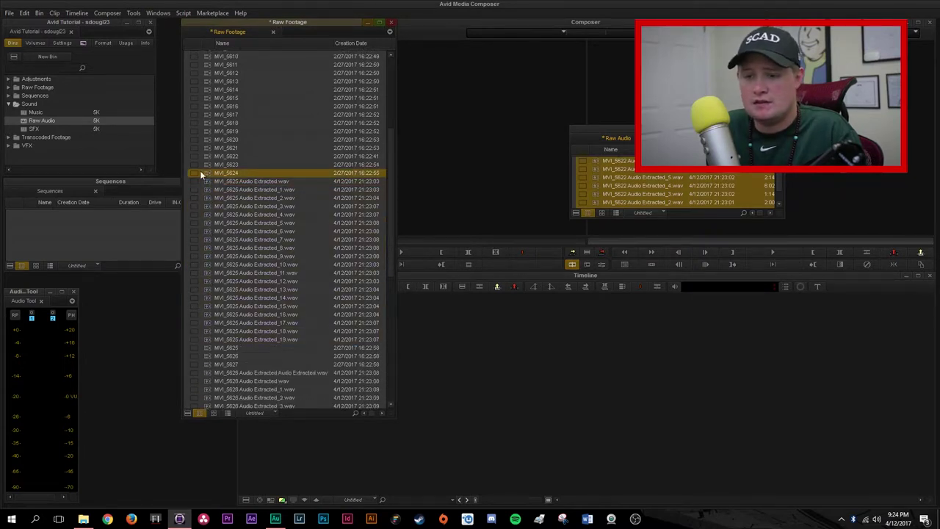
left_click(208, 181)
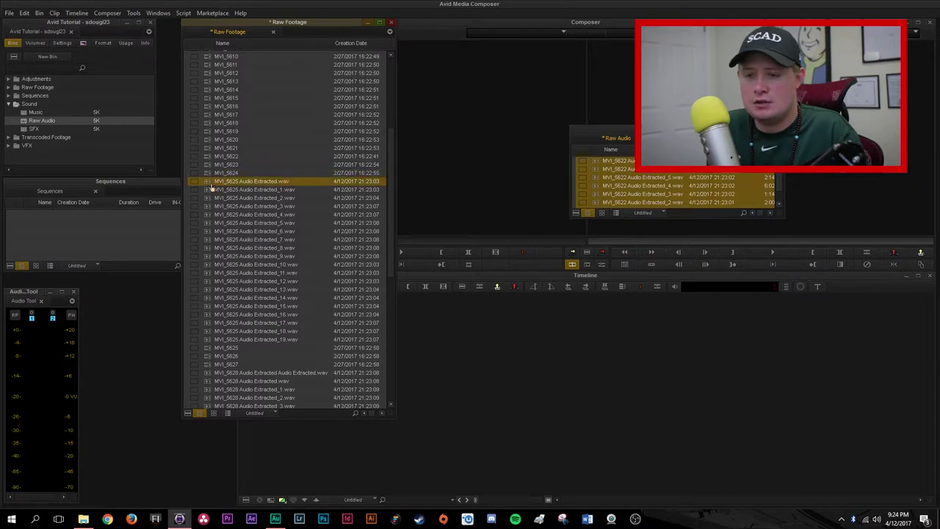
left_click(204, 342, "shift")
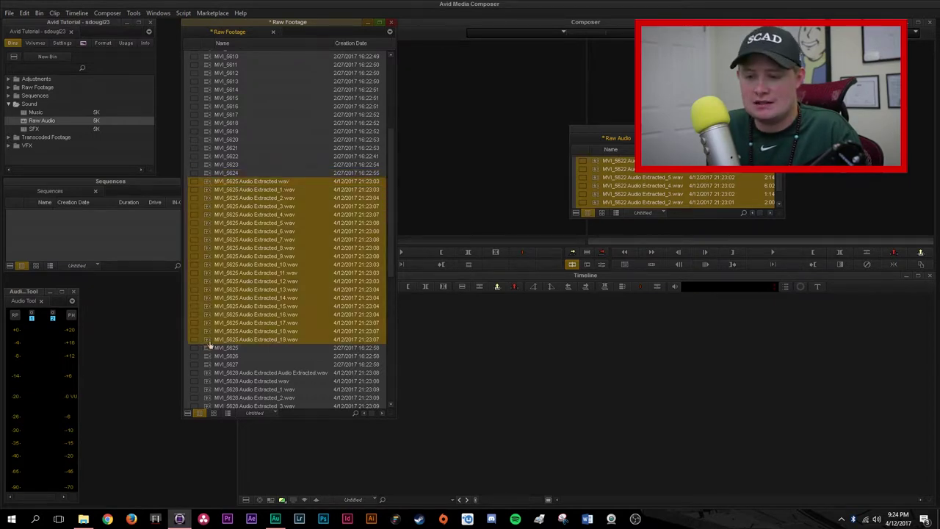
left_click_drag(205, 342, 661, 183)
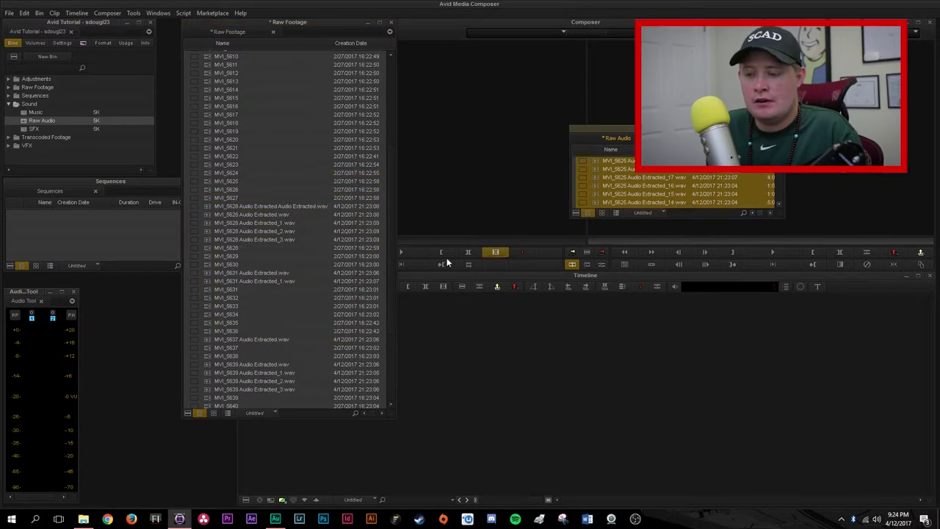
Move the five MVI_5628 and both MVI_5631 audio files into an enlarged Raw Audio bin
left_click(206, 207)
left_click(212, 242, "shift")
left_click_drag(212, 243, 665, 187)
left_click_drag(689, 218, 688, 465)
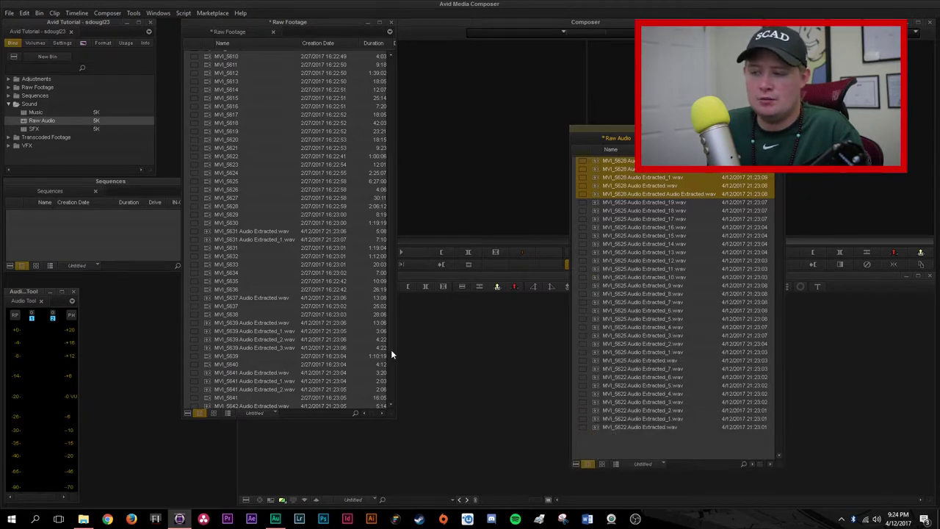
left_click(205, 231)
left_click(212, 239, "shift")
left_click_drag(211, 239, 671, 301)
Move the MVI_5637, following, and MVI_5642 extracted audio files into Raw Audio
left_click(206, 269)
left_click_drag(207, 270, 661, 294)
left_click(213, 293)
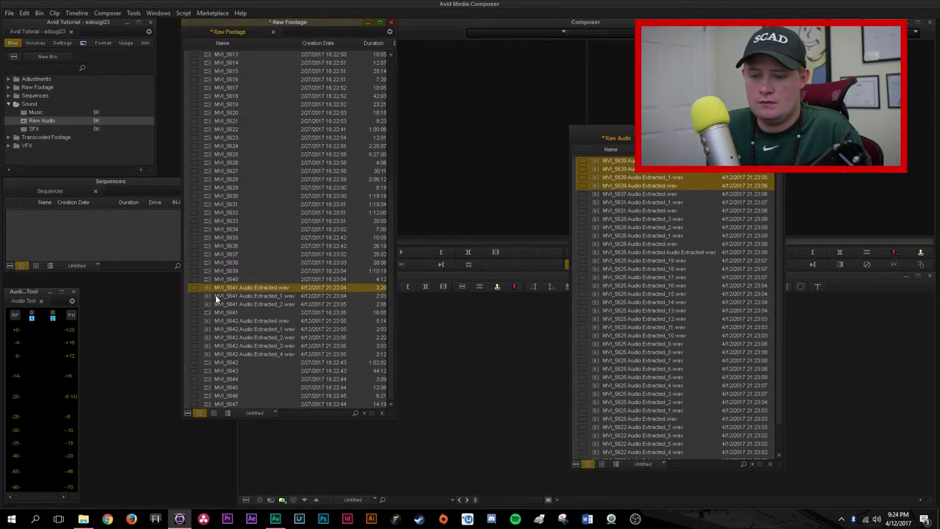
left_click(213, 308, "shift")
left_click_drag(213, 309, 661, 293)
left_click(213, 323)
left_click(213, 359, "shift")
left_click_drag(213, 360, 641, 343)
double_click(642, 286)
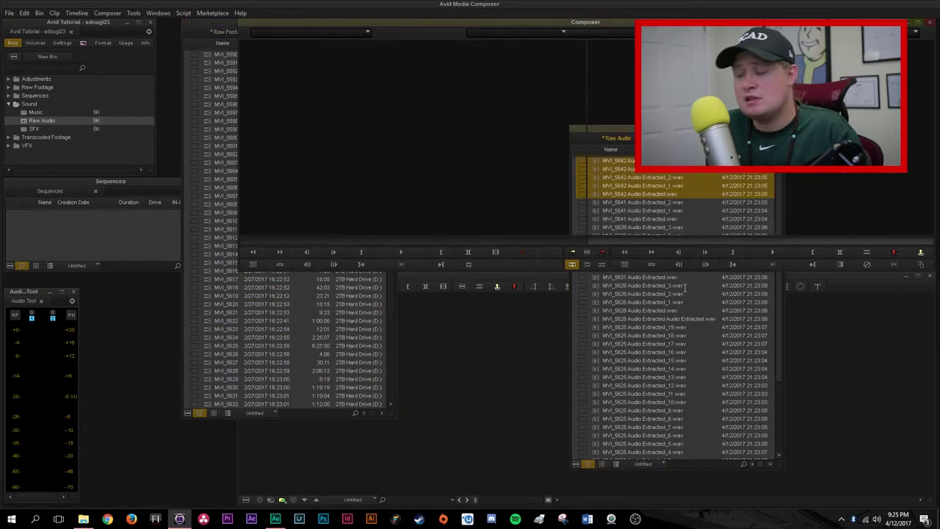
Close the Raw Audio bin and create a new sequence named Roughcut01 in Sequences
key("Return")
key("ctrl+w")
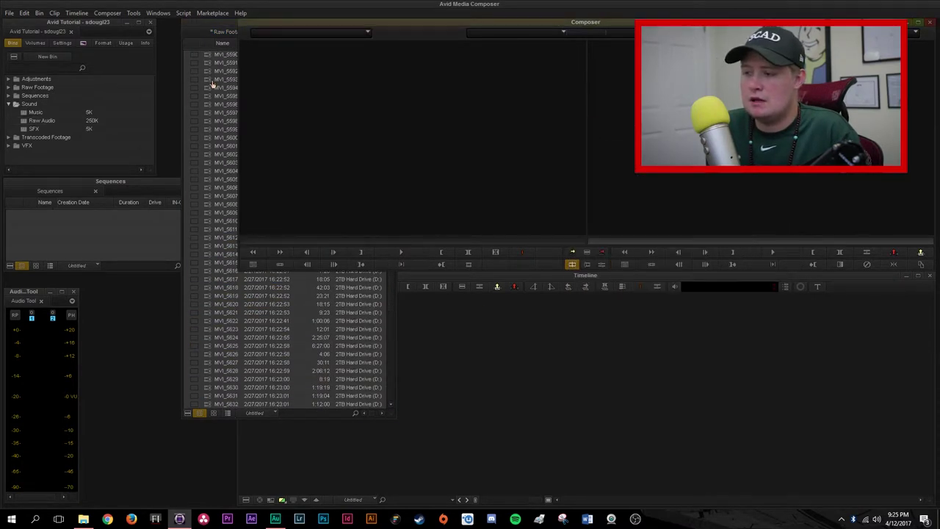
right_click(93, 213)
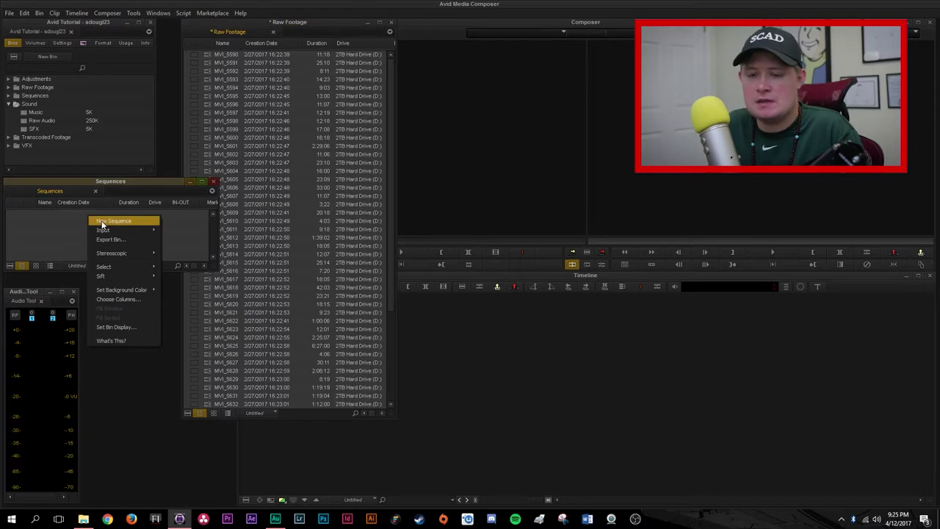
left_click(101, 220)
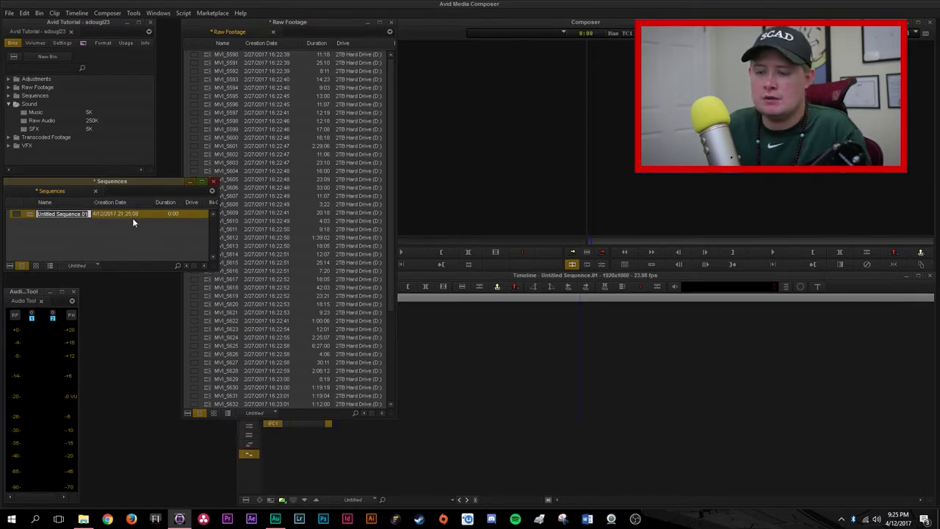
type("Roughcut")
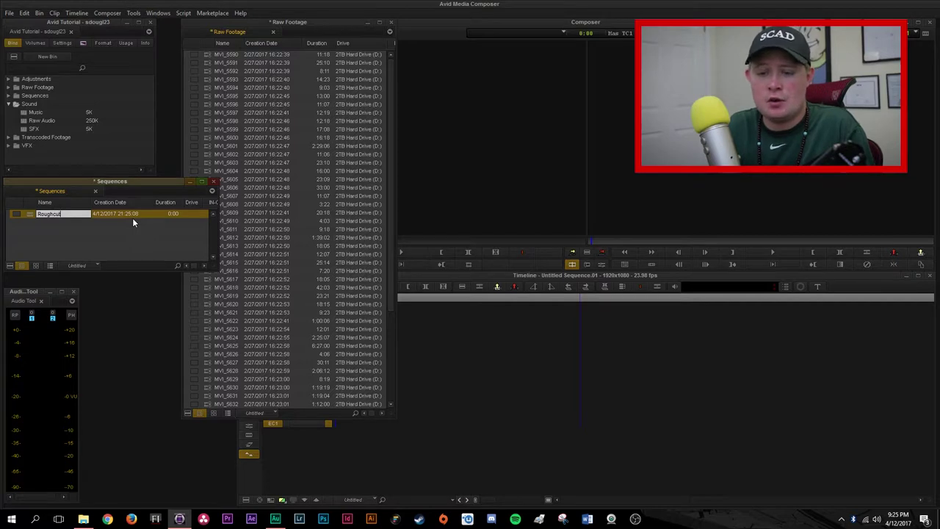
type("01")
key("Return")
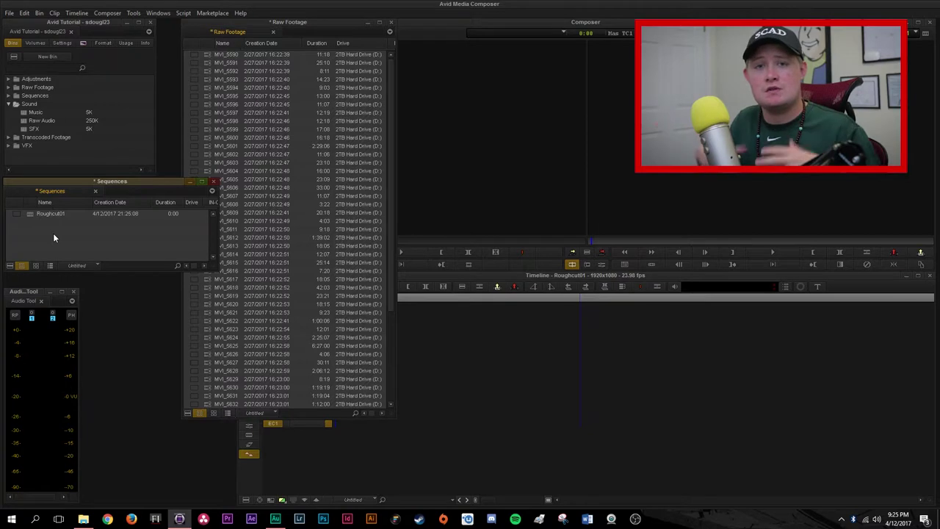
Duplicate Roughcut01 with Ctrl+D, then delete the duplicate copy
left_click(28, 217)
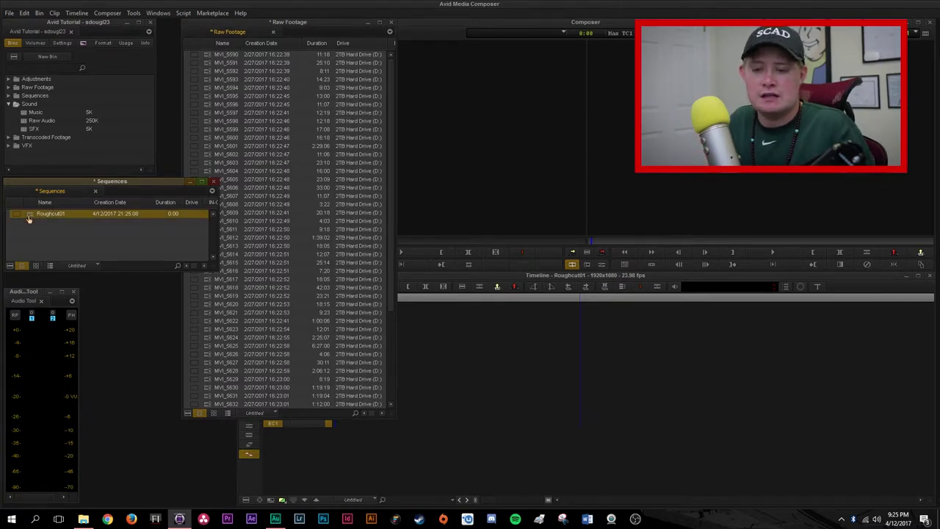
key("ctrl+d")
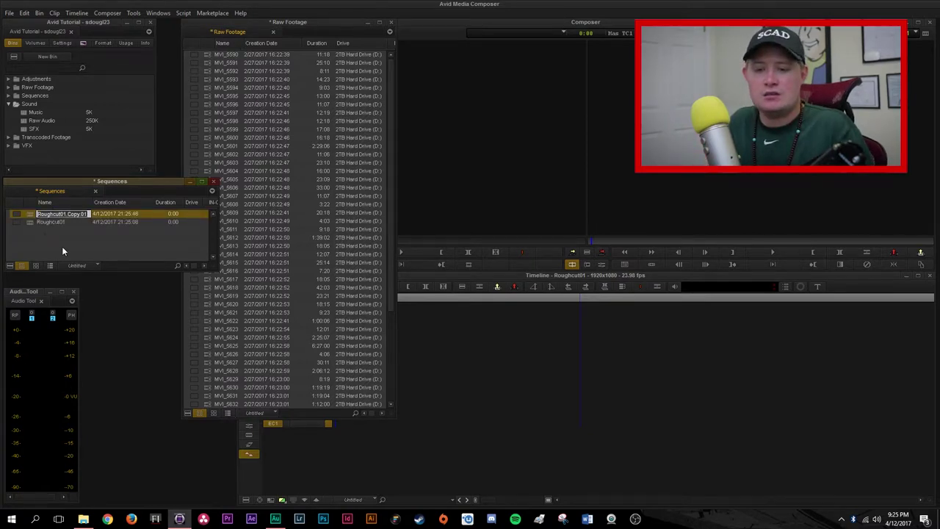
key("Return")
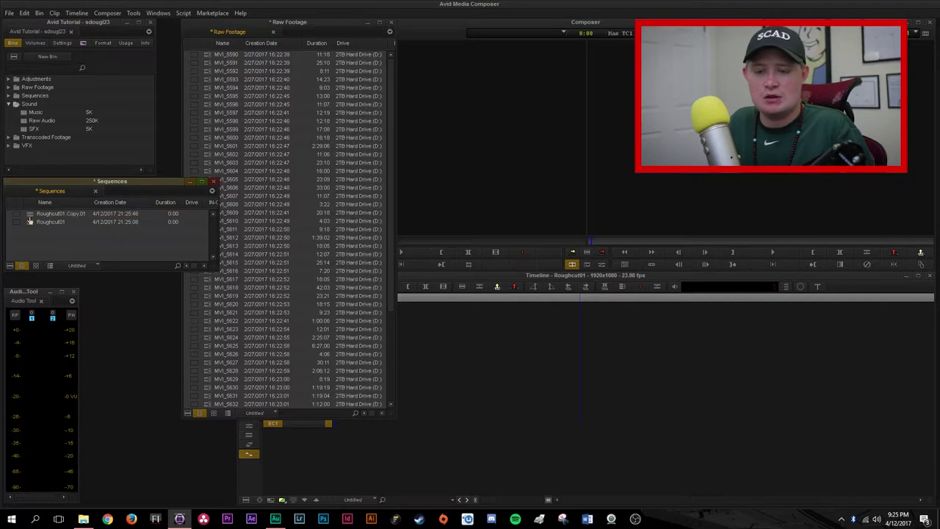
key("Delete")
left_click(446, 251)
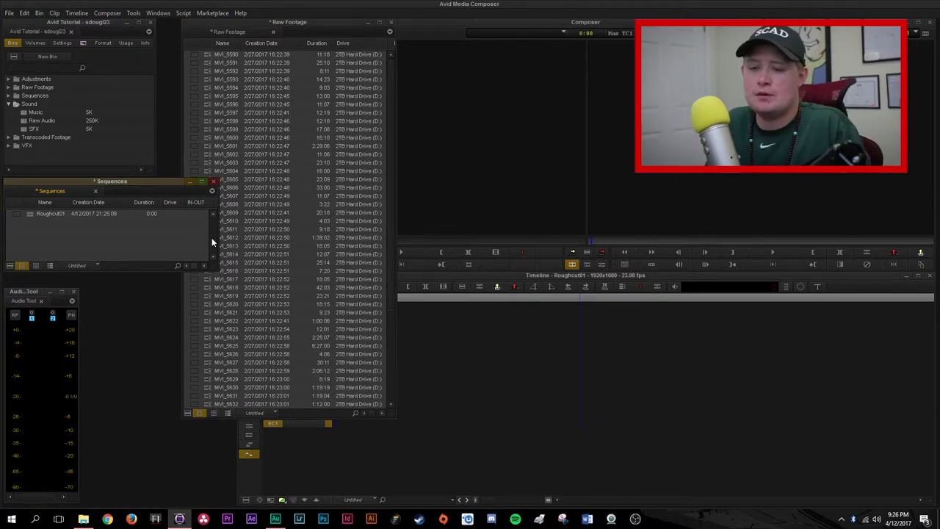
Narrow the Sequences bin, open and close the Audio Tool, and dock Raw Footage at lower left
left_click_drag(220, 238, 177, 232)
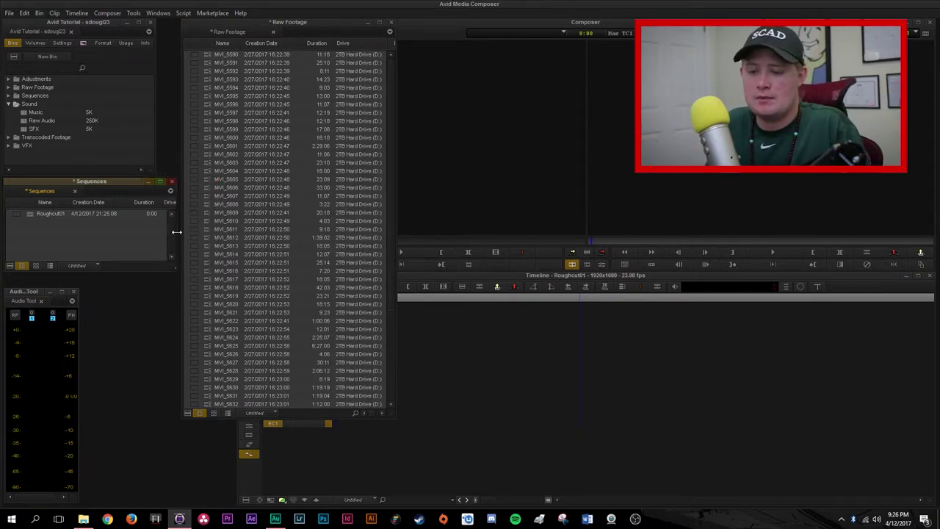
left_click(293, 22)
left_click_drag(292, 27, 247, 78)
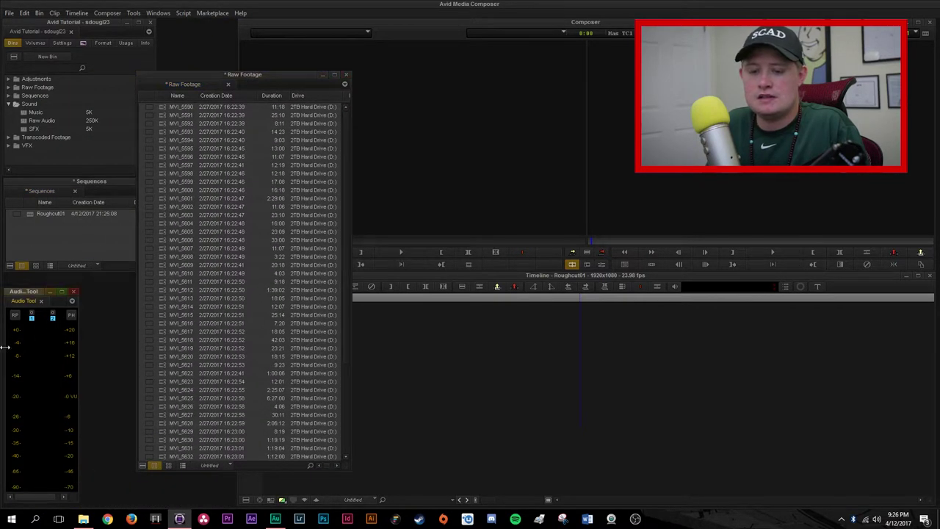
left_click(135, 14)
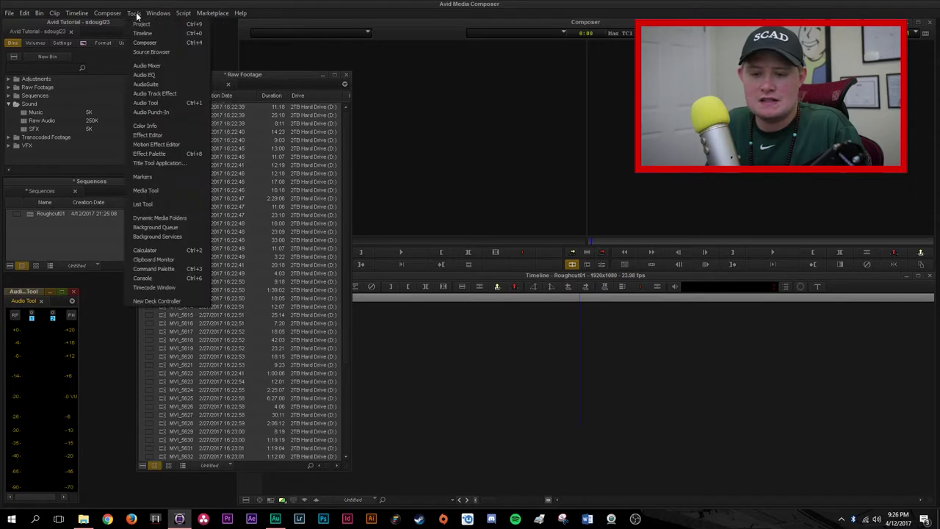
left_click(156, 102)
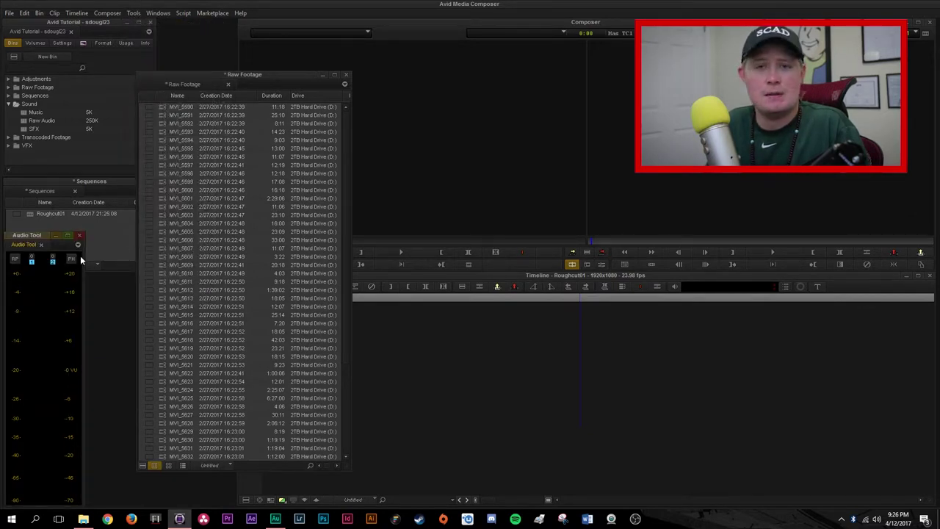
left_click(79, 235)
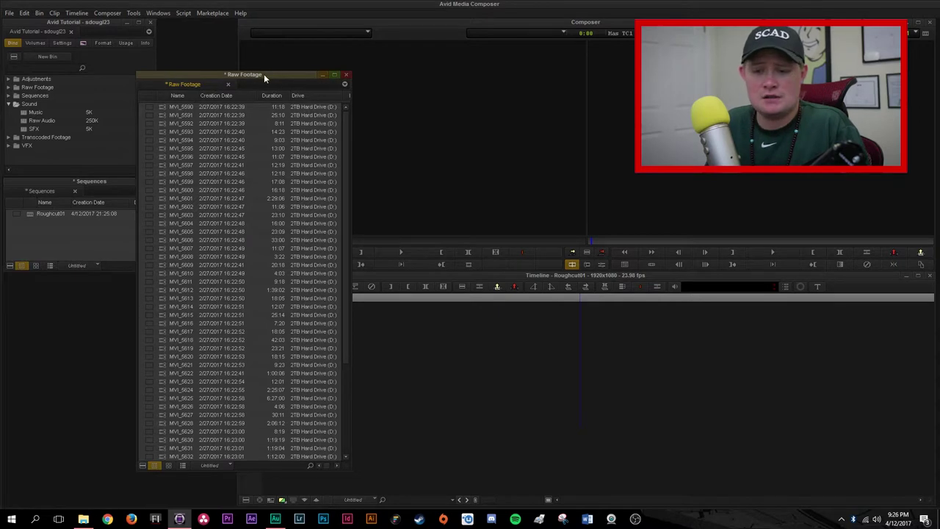
left_click_drag(259, 72, 135, 268)
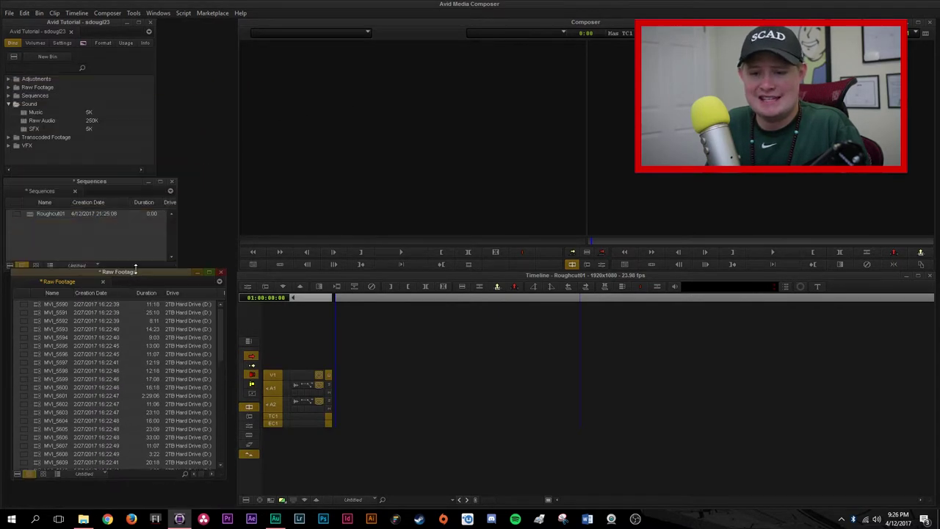
double_click(135, 271)
Sort Raw Footage by Name descending, then ascending, then by Creation Date ascending
scroll(76, 160, "down", 3)
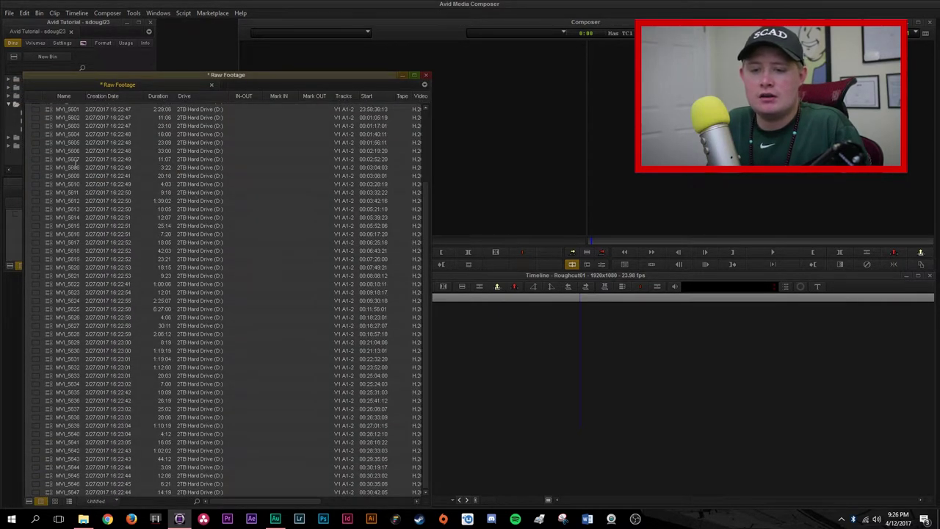
scroll(76, 162, "up", 3)
left_click(66, 94)
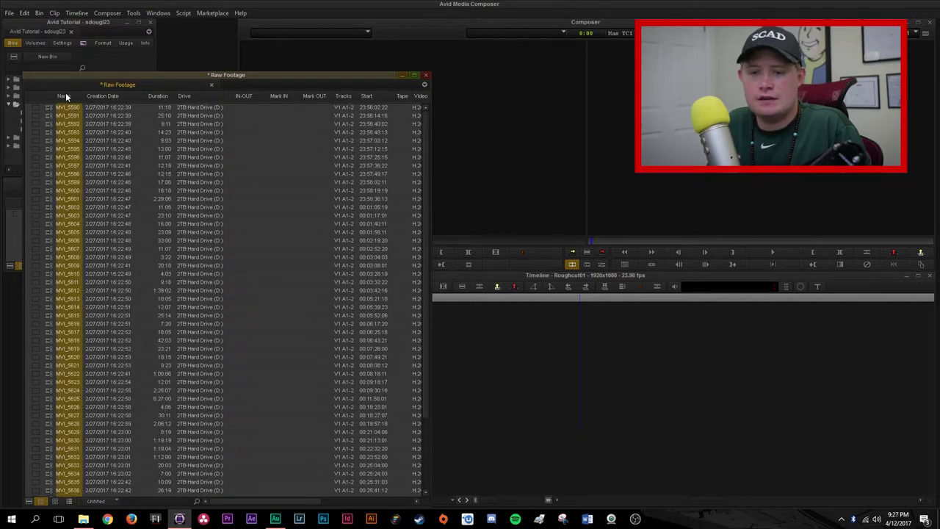
key("ctrl+alt+e")
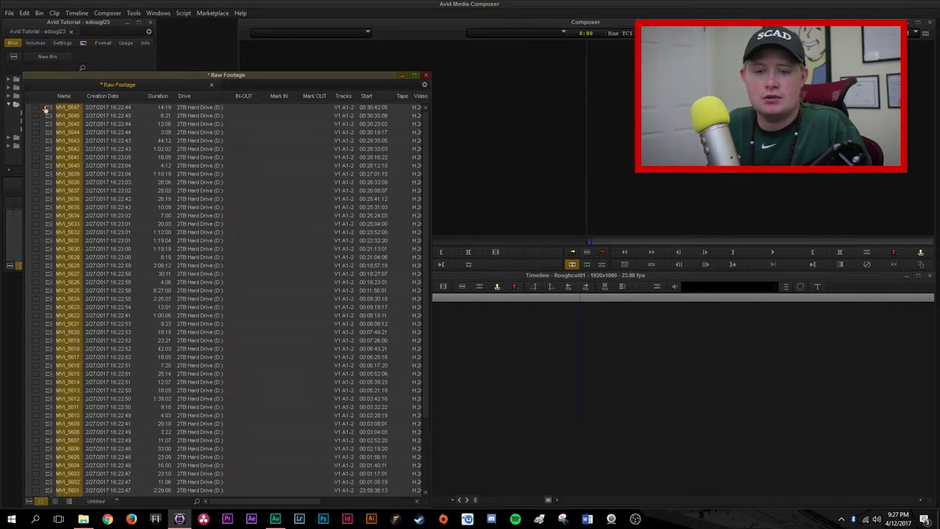
left_click(68, 108)
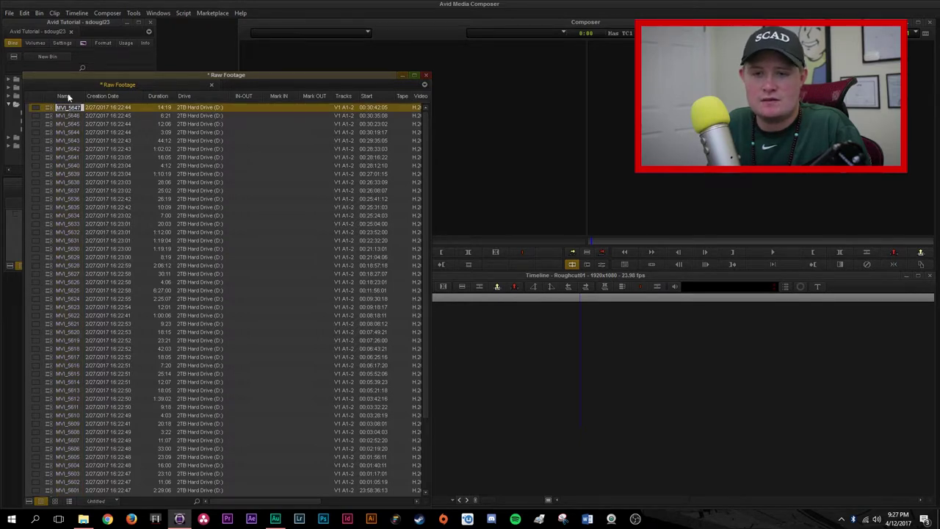
left_click(65, 96)
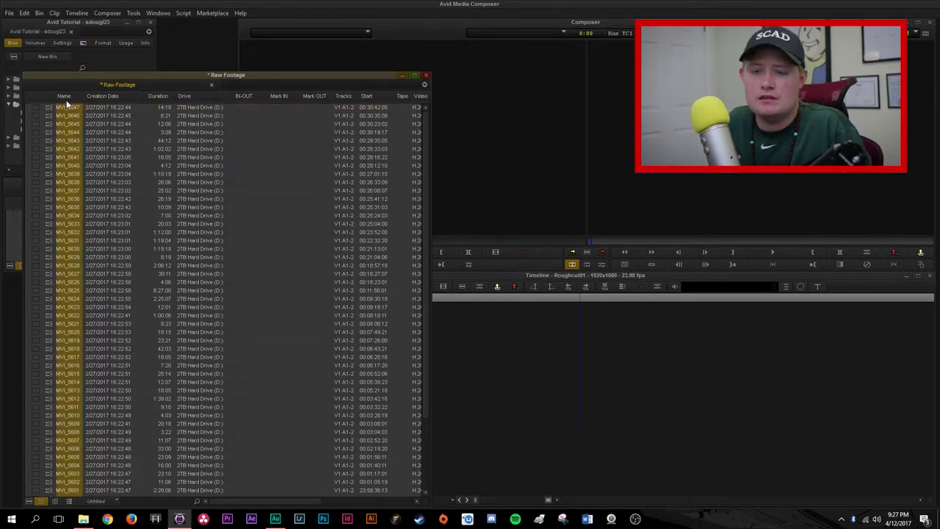
key("ctrl+e")
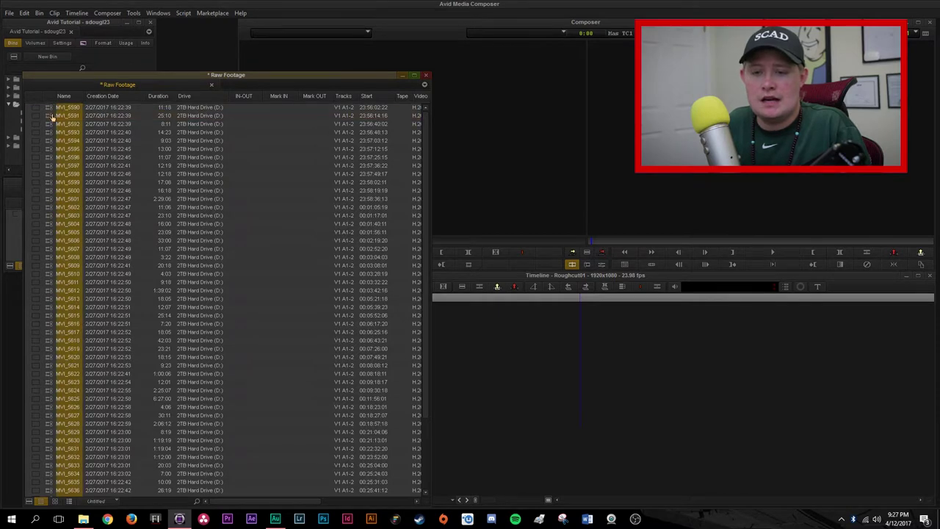
left_click(105, 96)
key("ctrl+e")
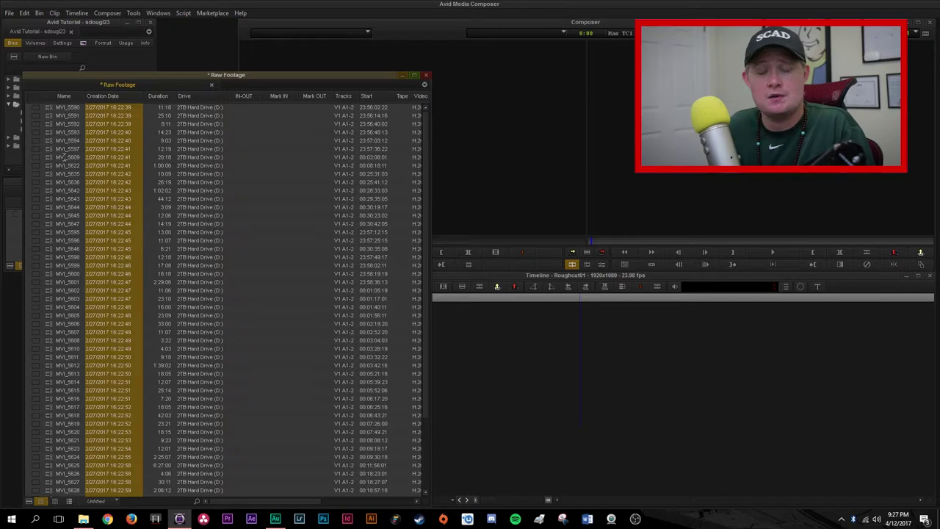
left_click_drag(52, 497, 52, 498)
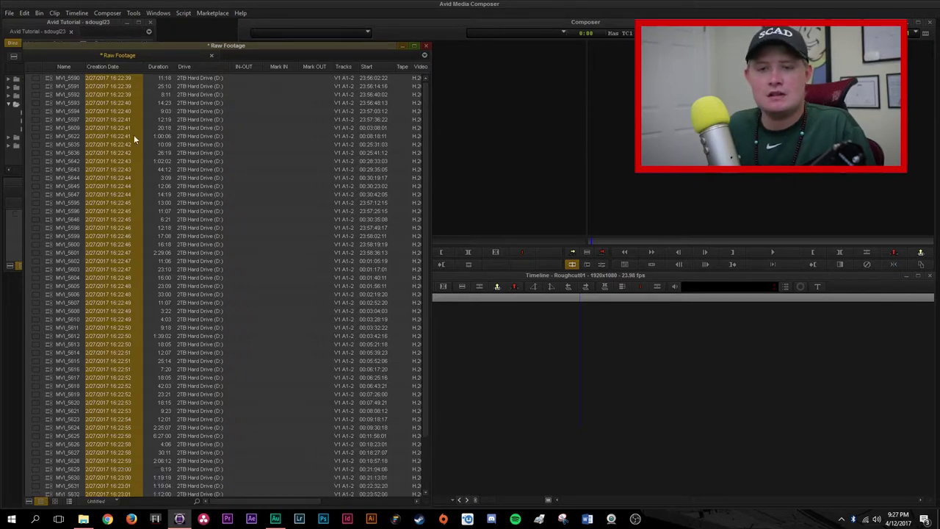
Preview clips MVI_5645, MVI_5597 and MVI_5644 in the pop-up monitor
left_click(52, 81)
left_click(48, 120)
left_click(49, 145)
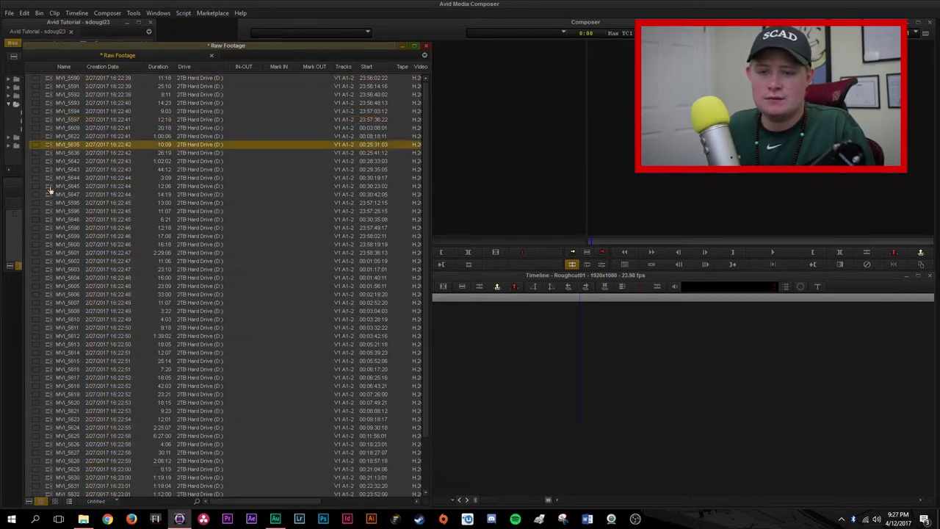
left_click(50, 187)
double_click(50, 188)
double_click(48, 119)
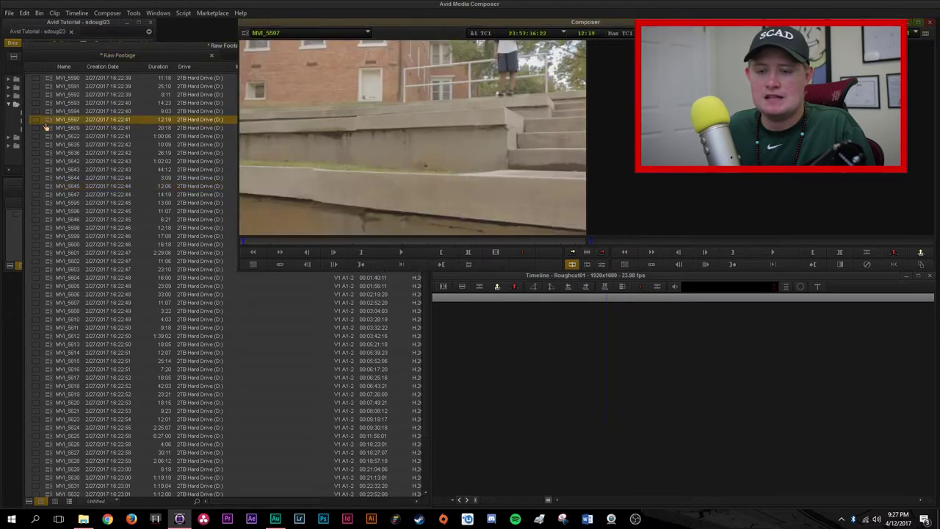
double_click(50, 178)
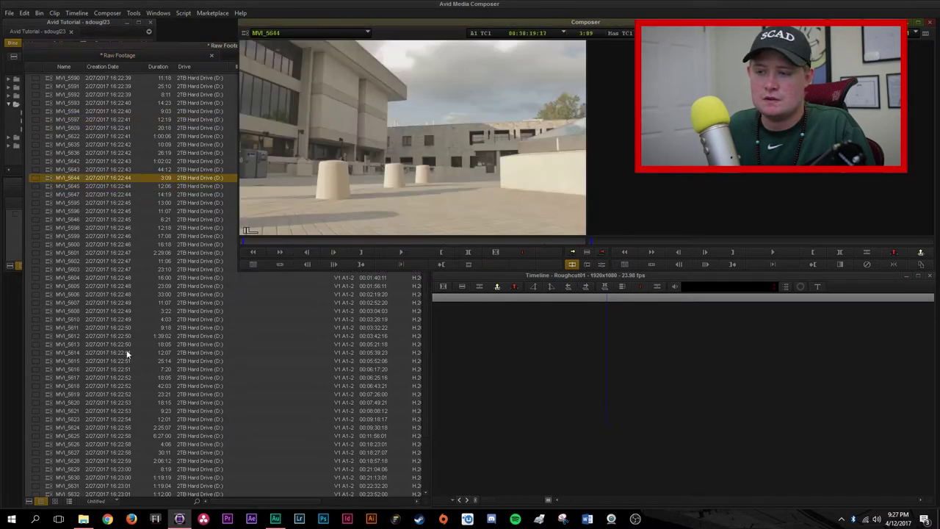
In Script view, note 'Bad take, oversteps' on MVI_5590, then switch to Frame view
left_click(69, 501)
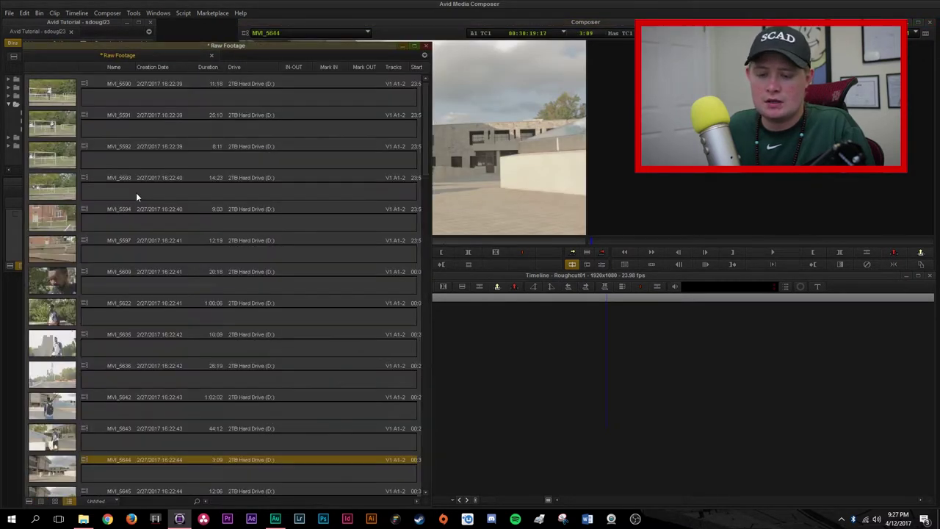
left_click(63, 97)
left_click(55, 283)
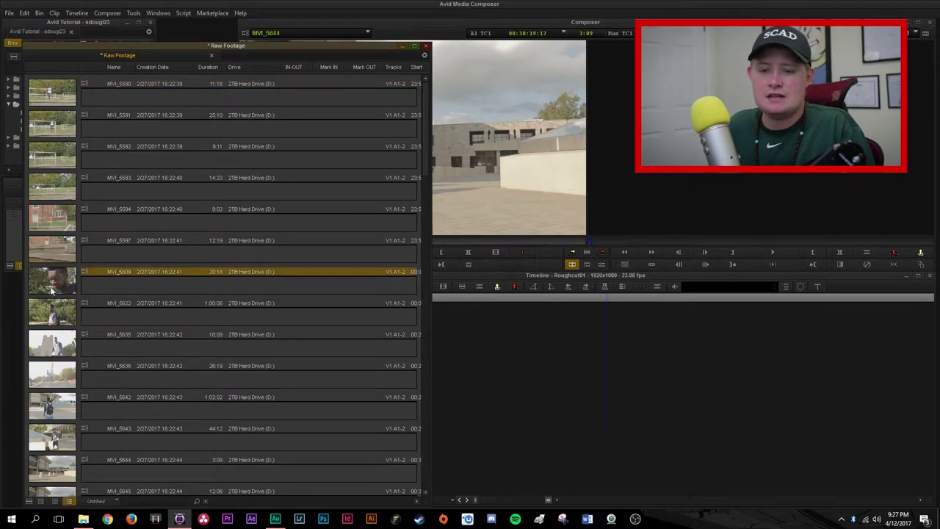
key("Down")
left_click(112, 94)
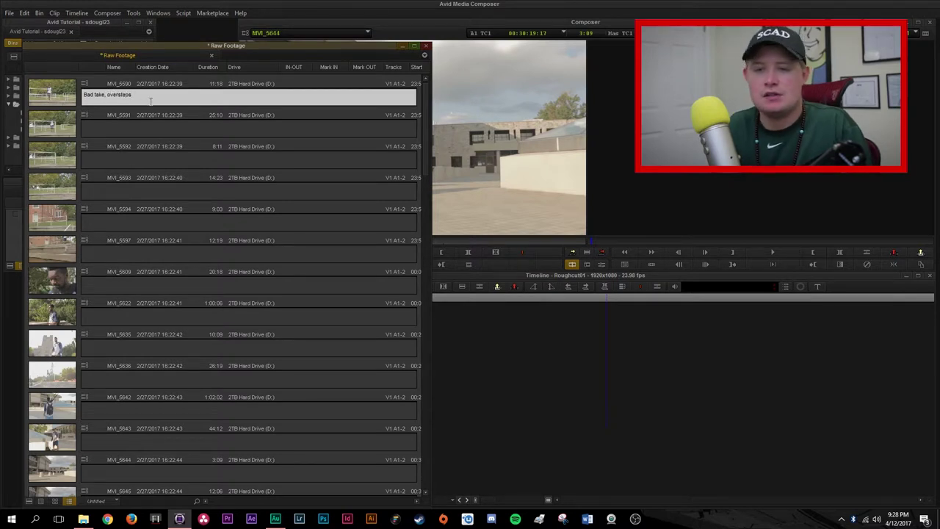
type("Bad take, oversteps")
left_click(32, 120)
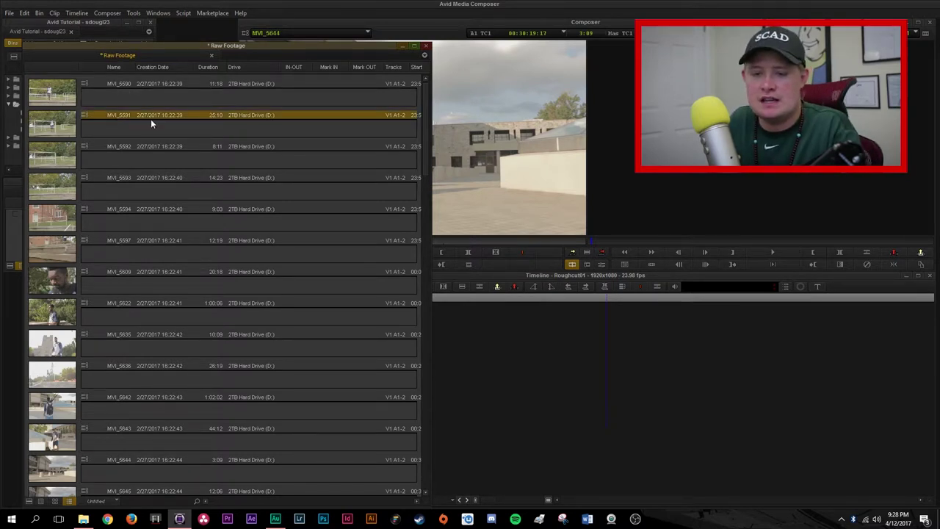
left_click(52, 460)
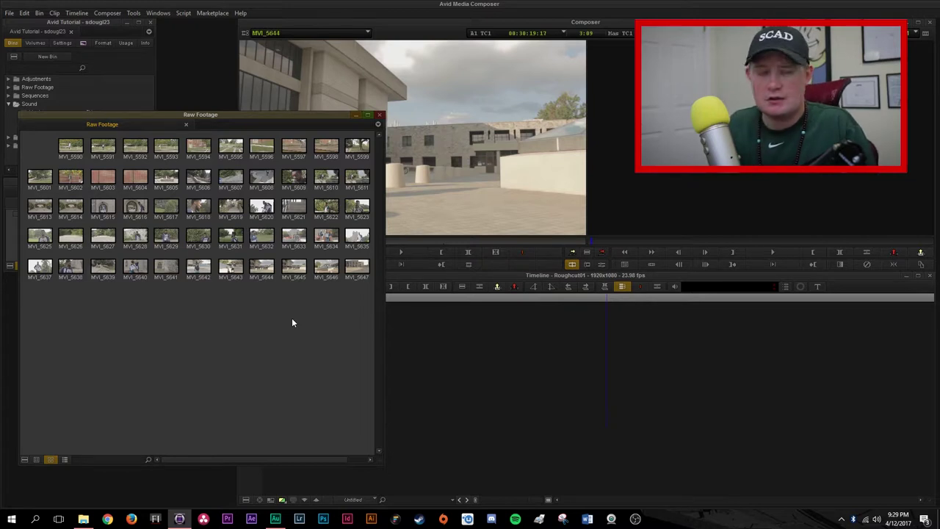
Resize the thumbnails with Ctrl+K/Ctrl+L, enlarge the Raw Footage window, and switch to Script view
key("ctrl+k")
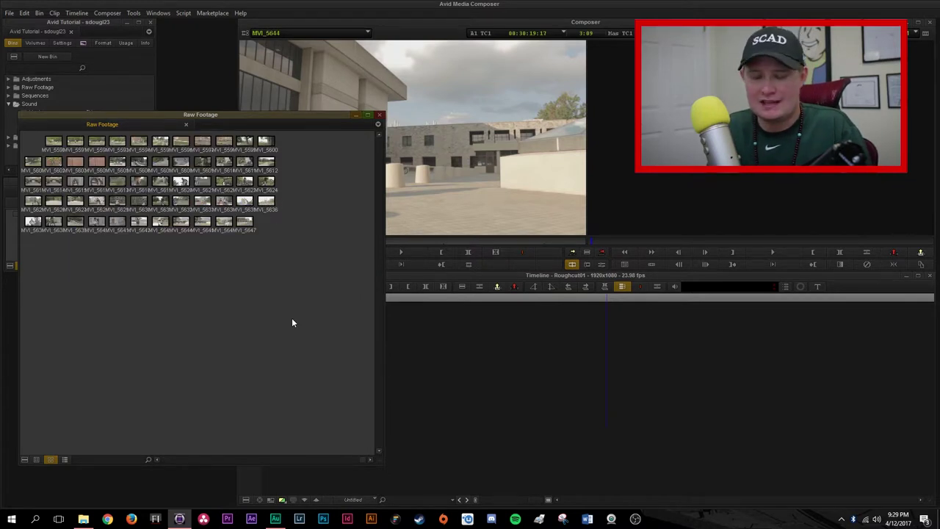
key("ctrl+l")
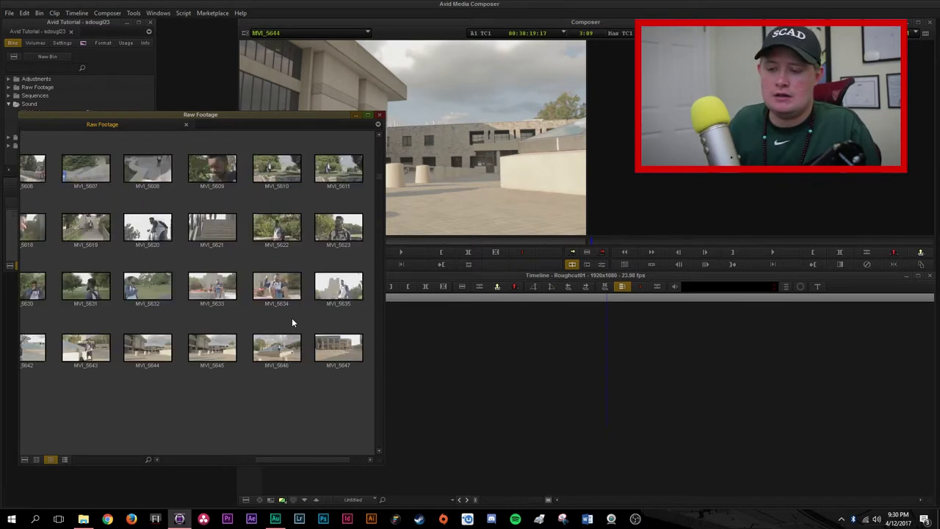
left_click_drag(318, 463, 239, 450)
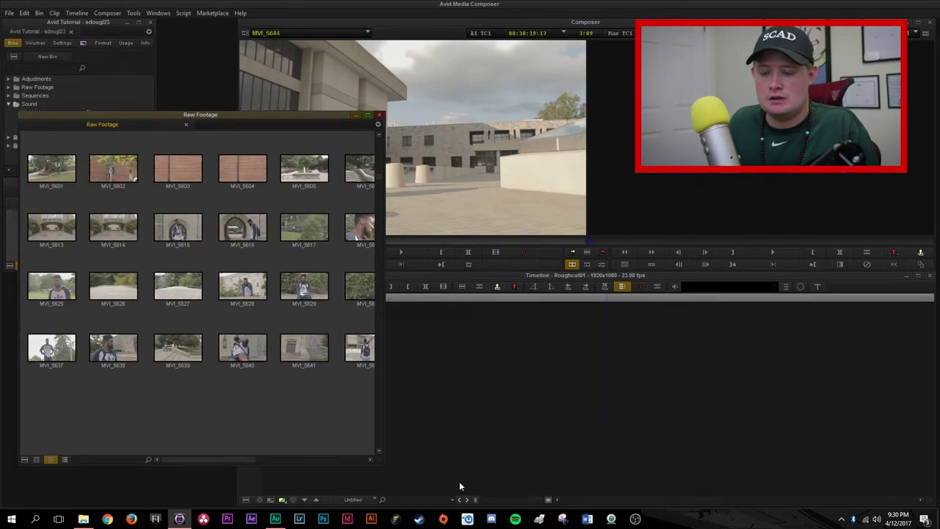
left_click_drag(383, 465, 523, 498)
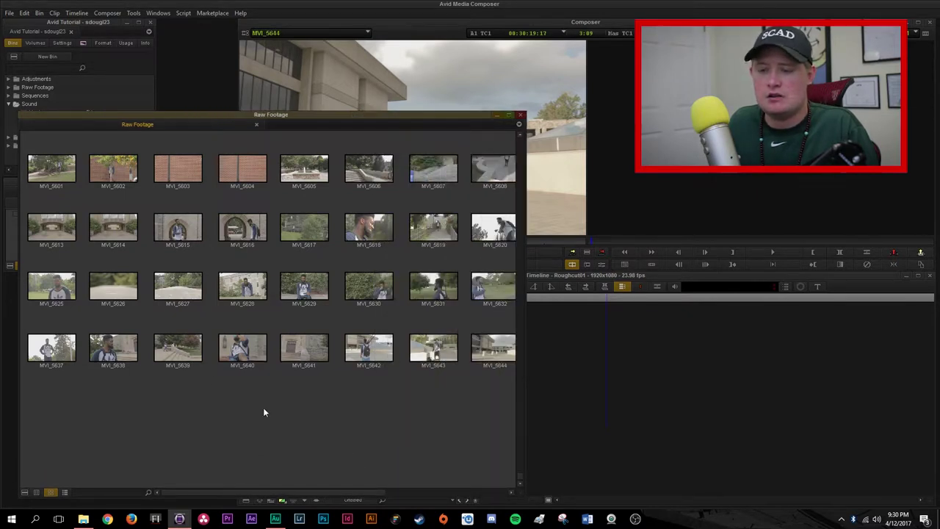
key("ctrl+l")
key("ctrl+l")
key("ctrl+l")
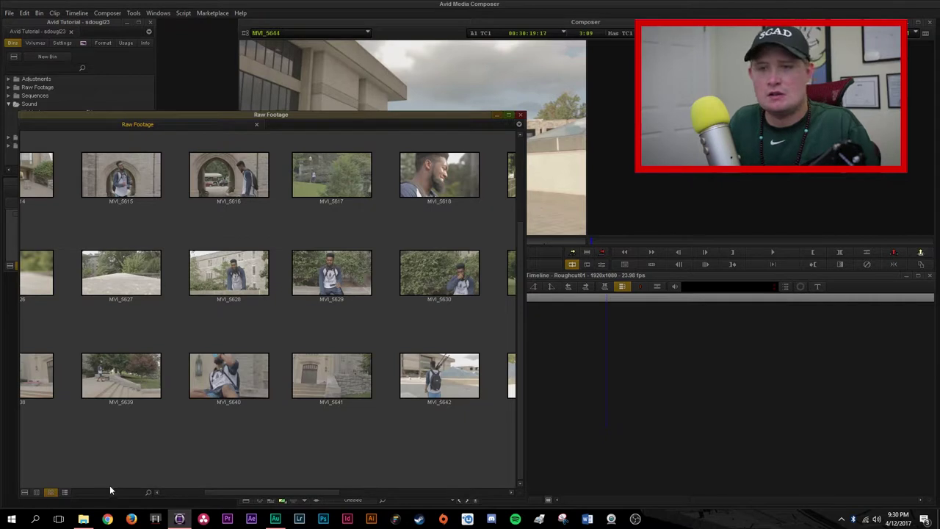
left_click(64, 492)
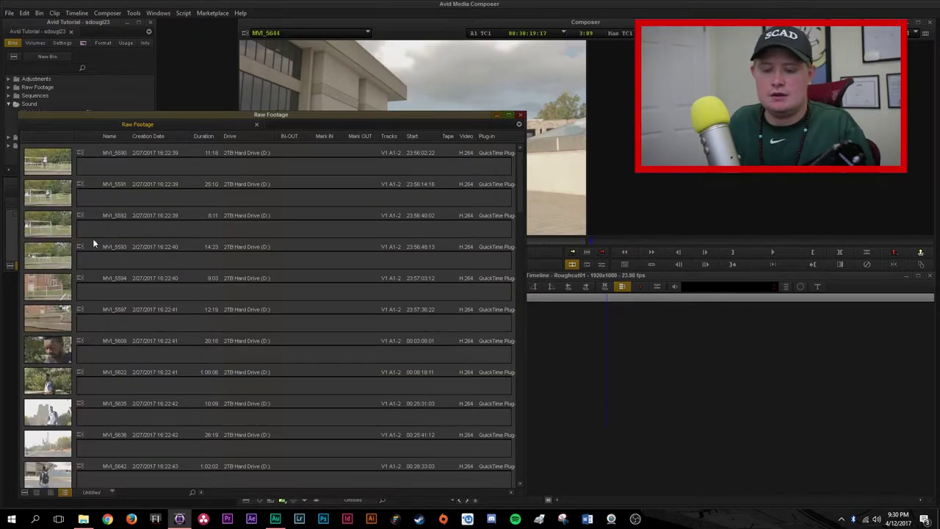
scroll(84, 228, "down", 10)
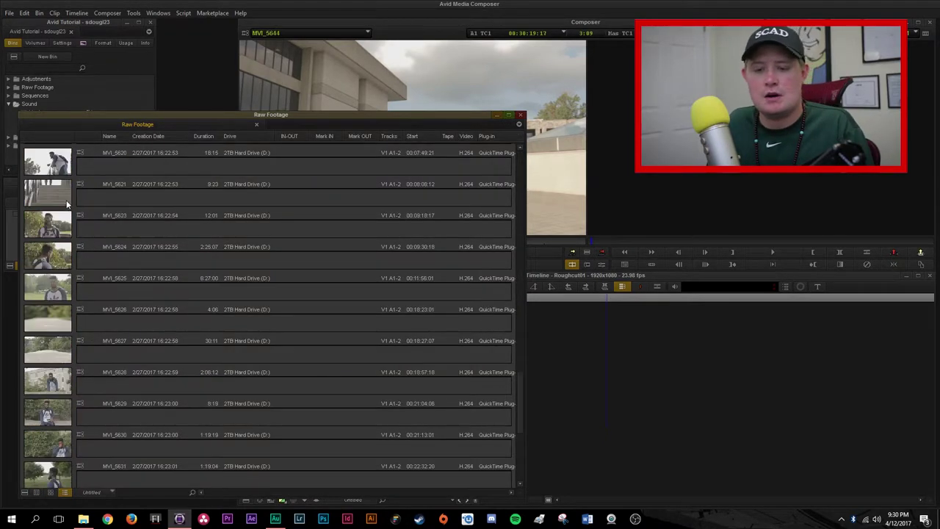
scroll(66, 205, "up", 9)
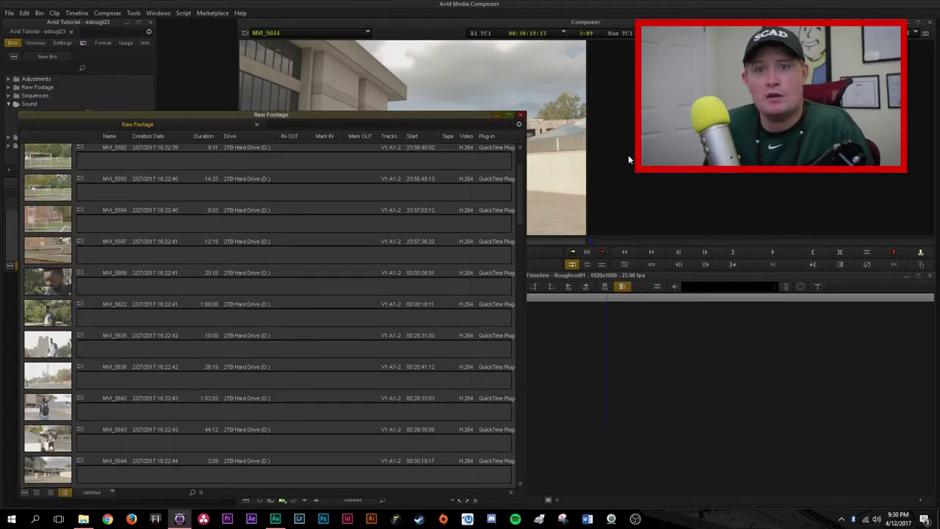
Restore Raw Footage to its docked size, then activate the Sequences bin and project window
double_click(405, 114)
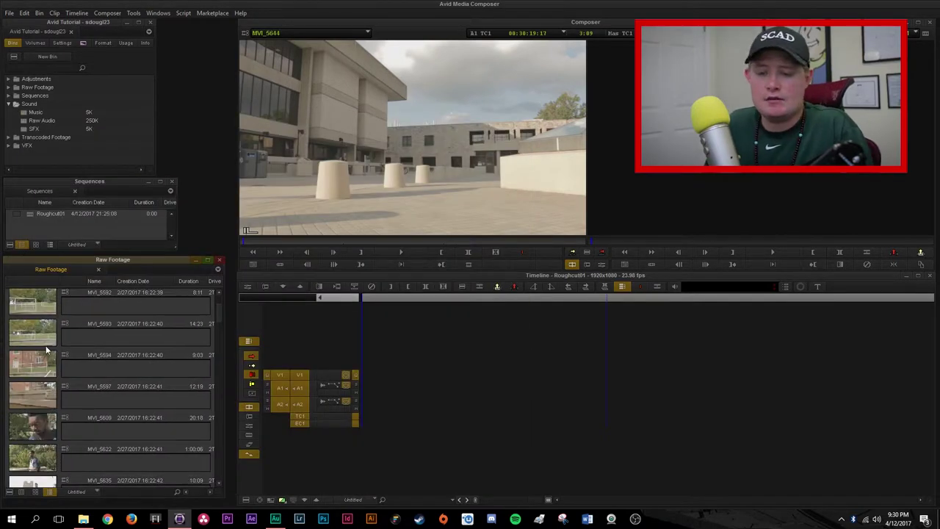
left_click(110, 219)
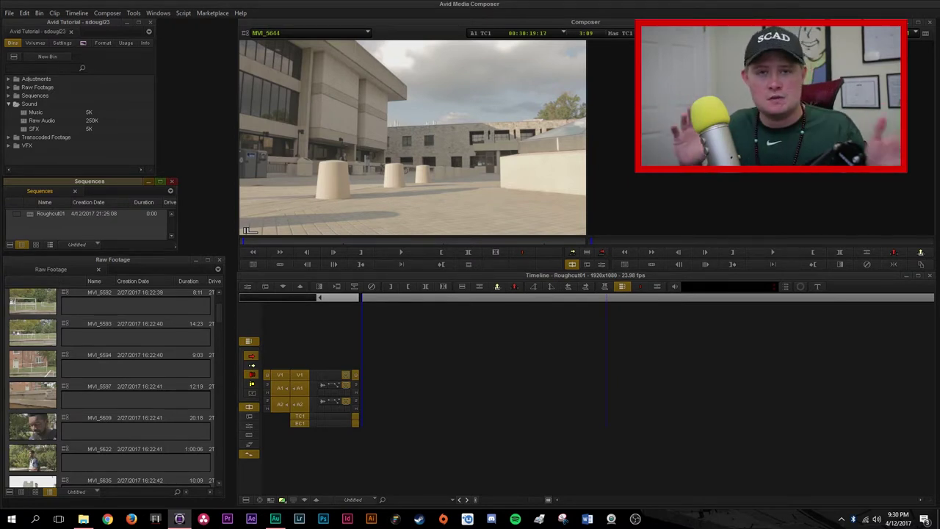
left_click(58, 26)
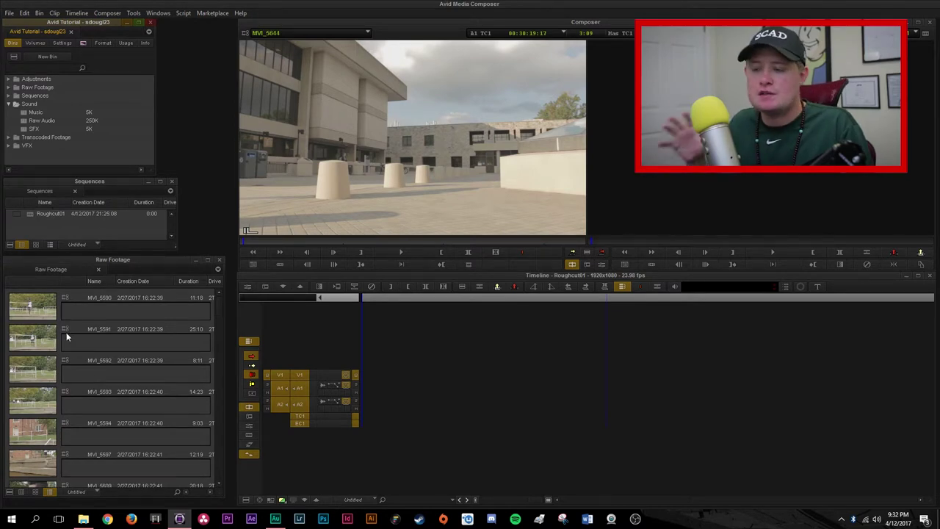
Mark in and out points on MVI_5590 and splice it into Roughcut01
double_click(95, 301)
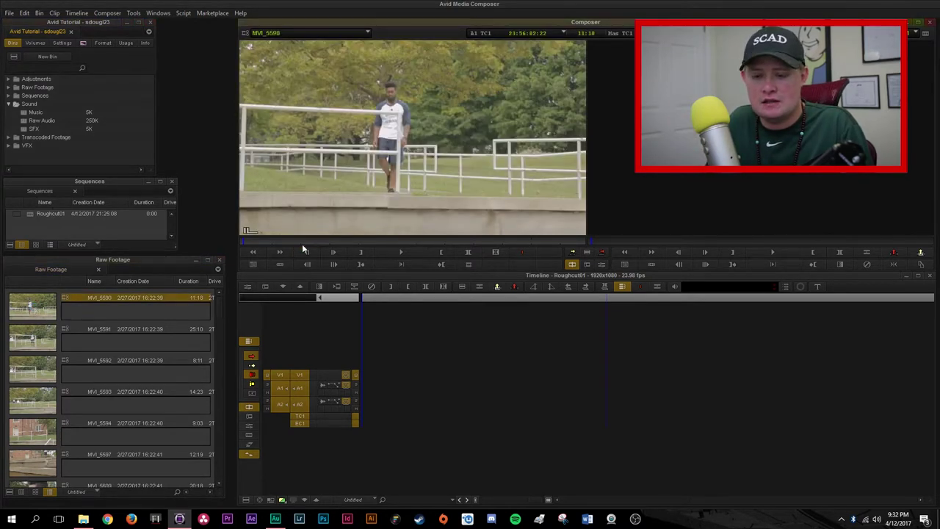
left_click_drag(293, 238, 364, 241)
key("i")
key("space")
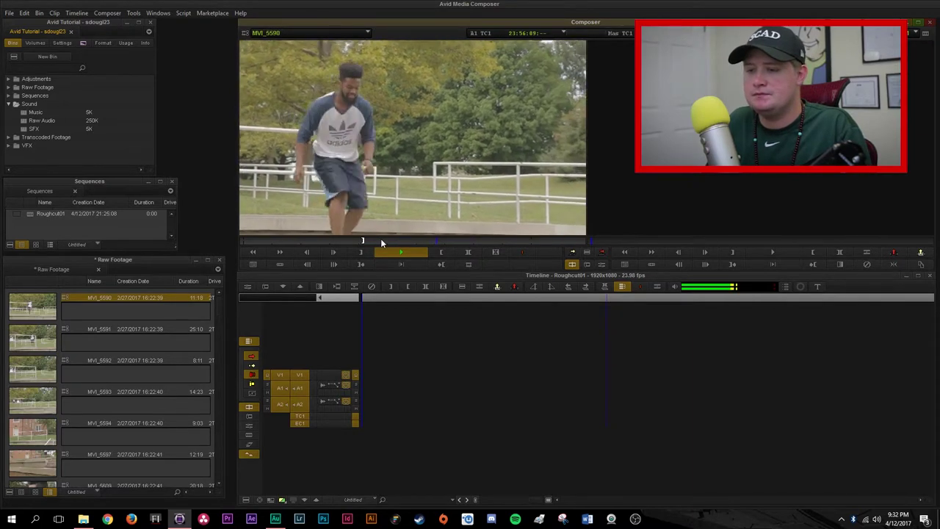
key("o")
key("v")
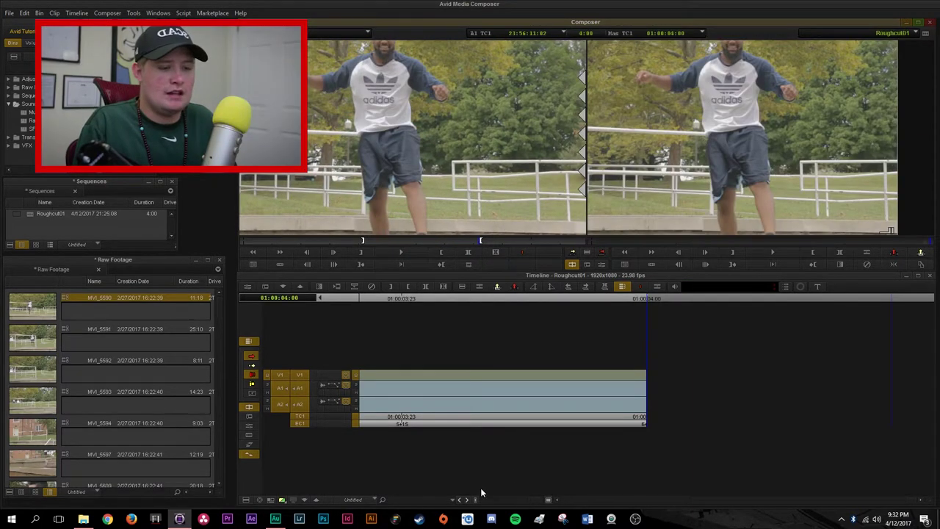
left_click(492, 499)
scroll(110, 367, "down", 5)
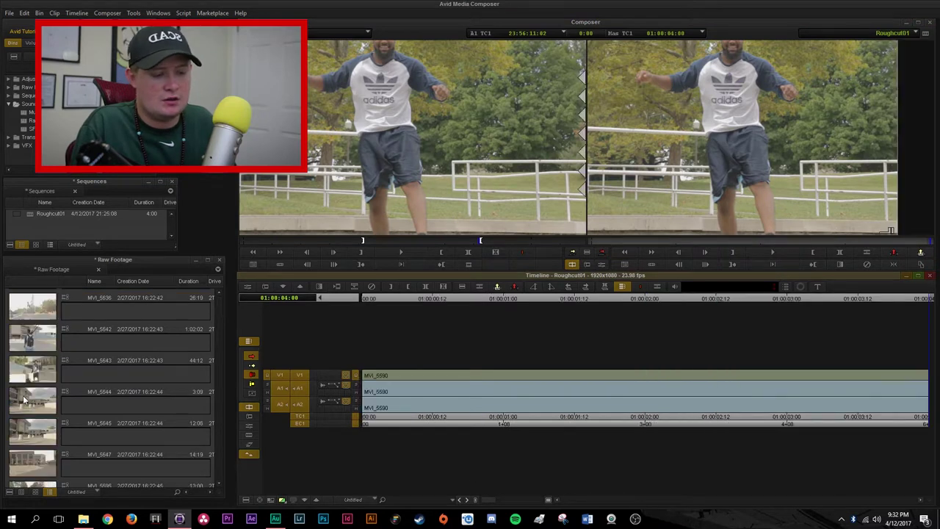
Load MVI_5636 and splice it after MVI_5590, then review the sequence start
double_click(99, 360)
key("l")
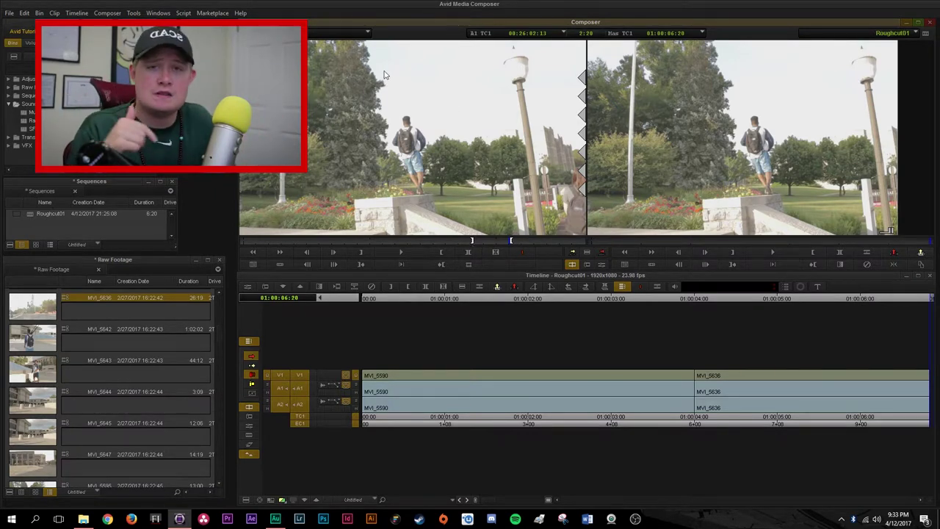
left_click_drag(697, 389, 371, 90)
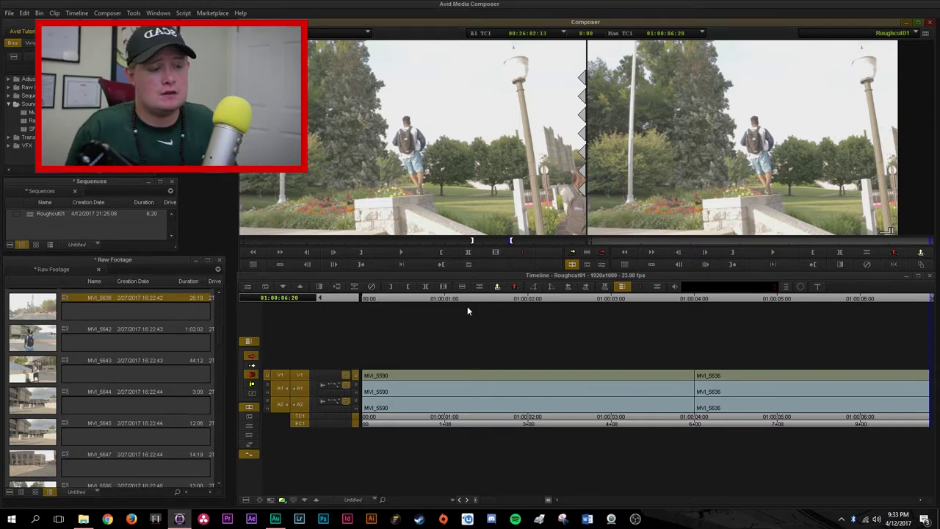
mouse_move(468, 307)
left_mouse_down()
mouse_move(448, 301)
mouse_move(457, 299)
left_mouse_up()
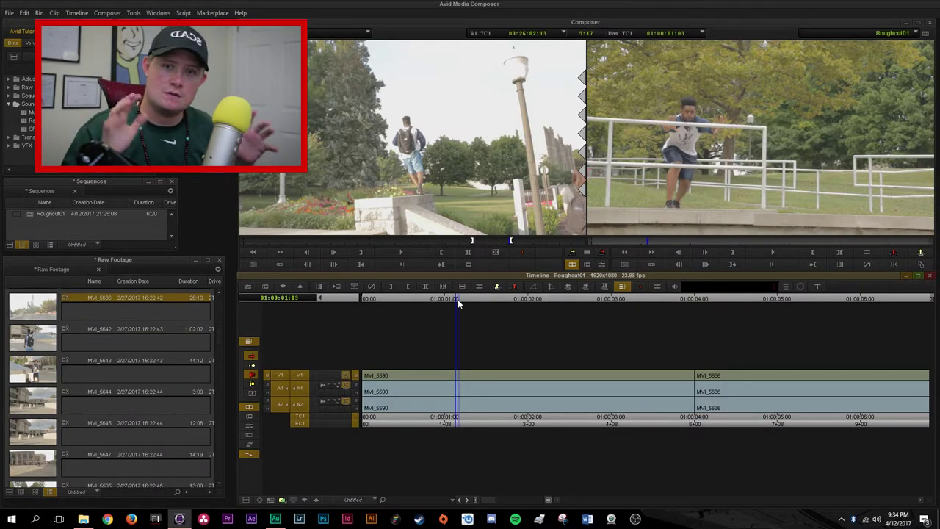
Load clip MVI_5628 from the Raw Footage bin into the Source monitor
scroll(42, 418, "down", 10)
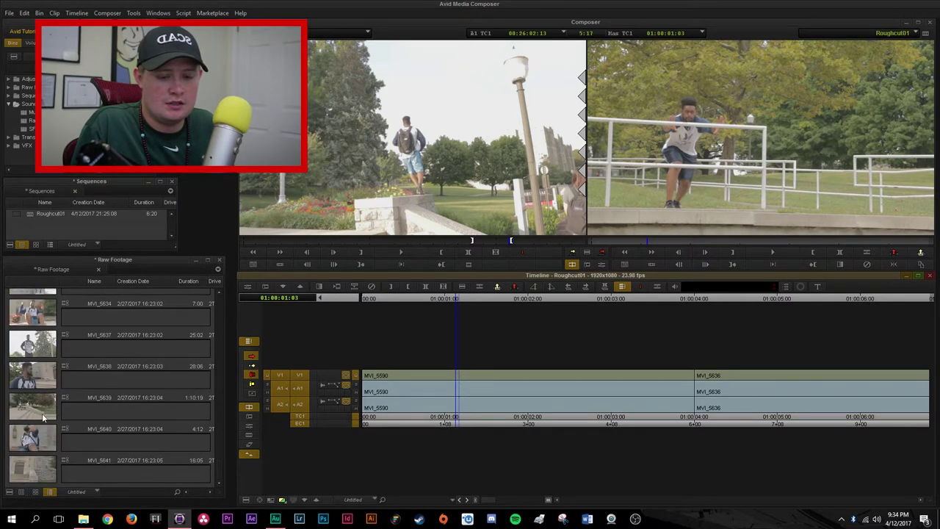
scroll(42, 417, "up", 5)
double_click(42, 405)
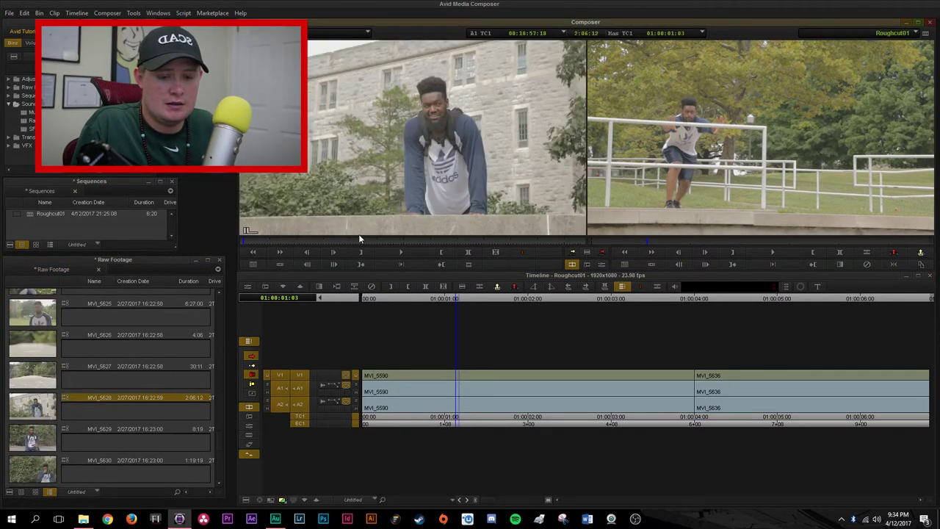
Splice MVI_5628 in at 01:00:04:00, then test extracting it and undo
left_click(710, 311)
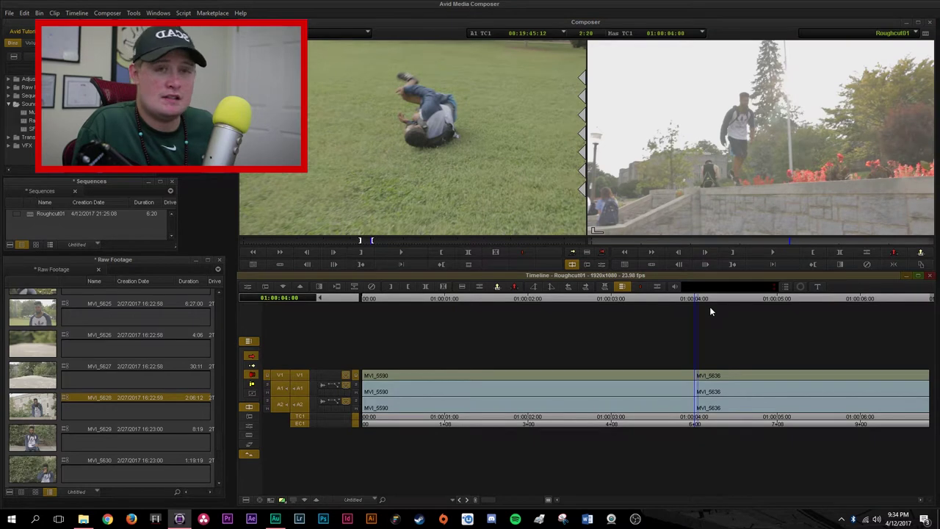
key("v")
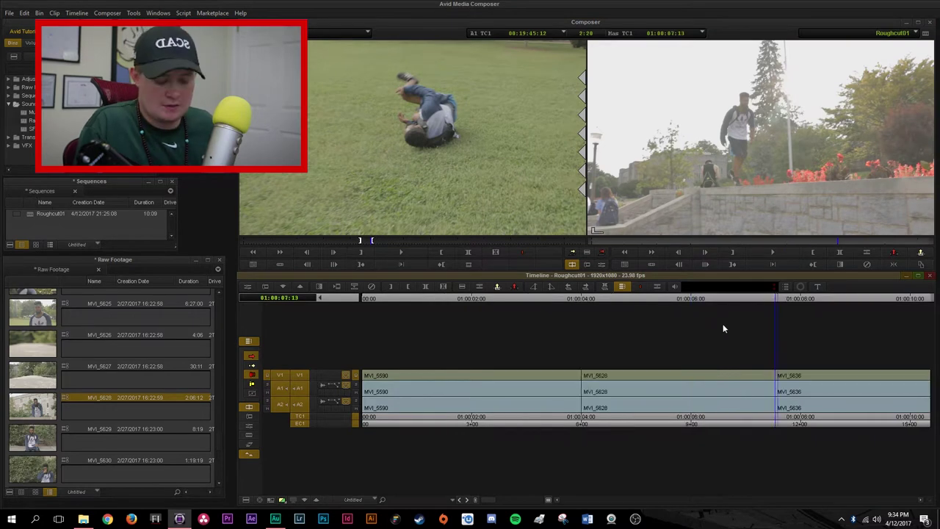
left_click(614, 374)
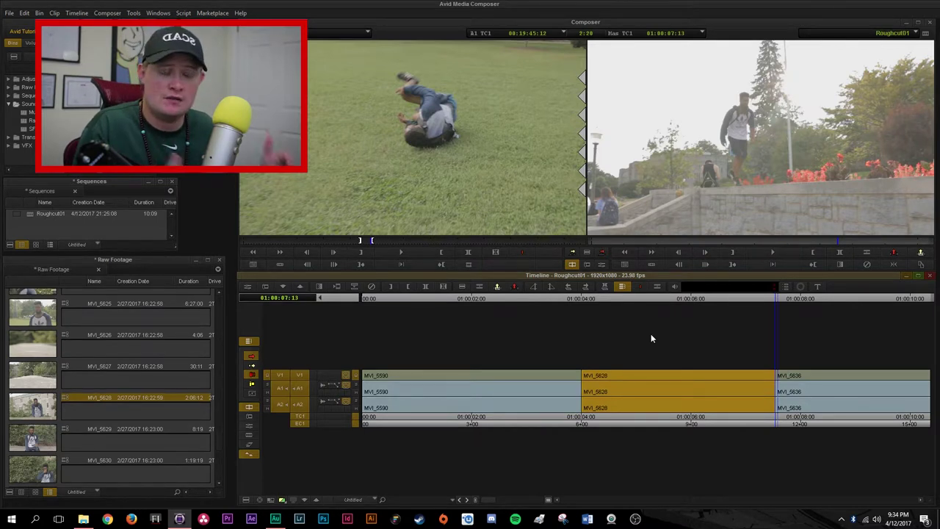
key("Delete")
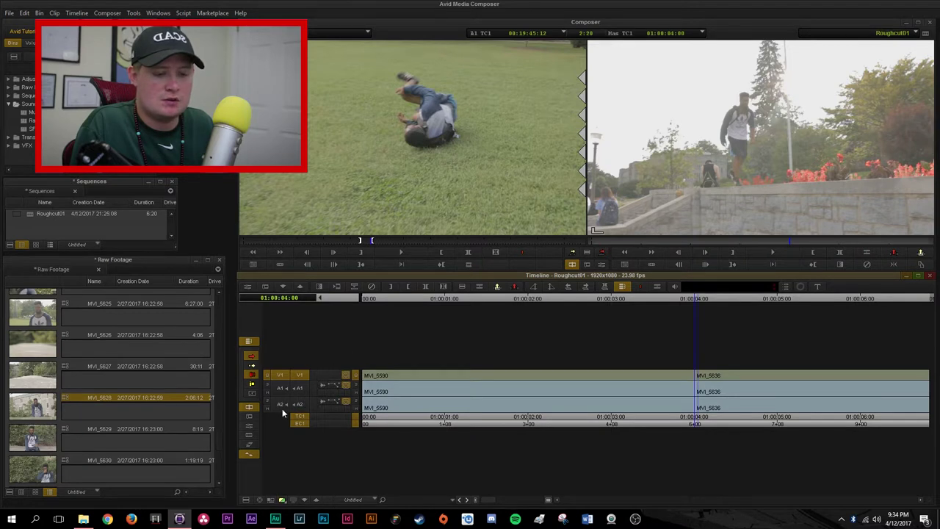
key("ctrl+z")
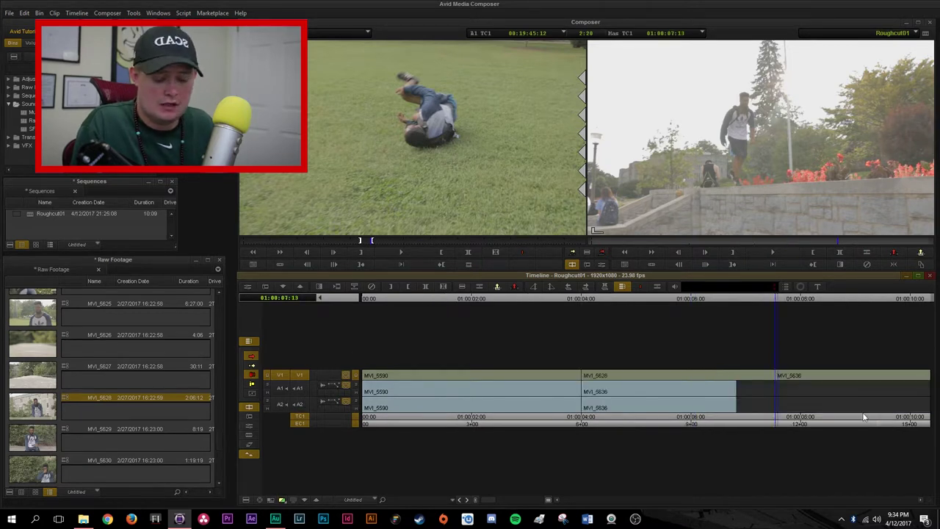
Extract the A1/A2 audio segments, undo it, then play and scrub the sequence
left_click(603, 396)
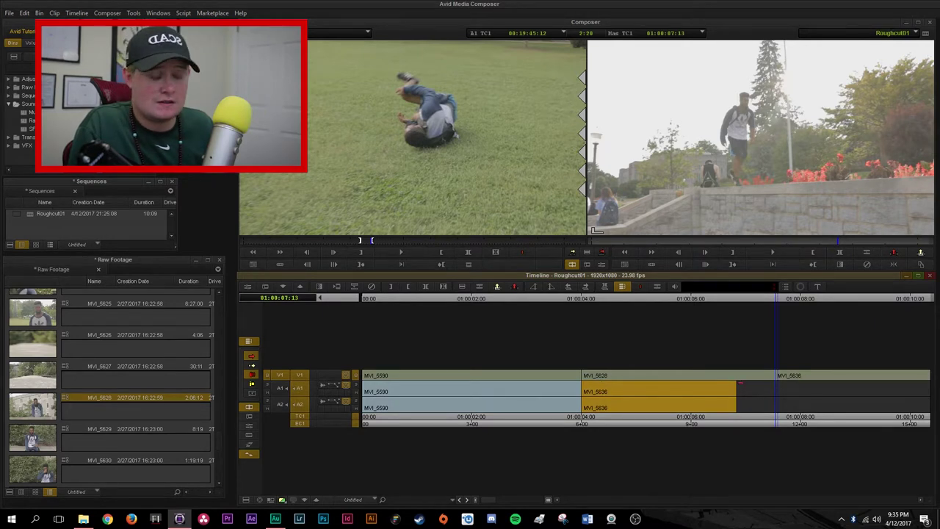
left_click(658, 371, "shift")
key("Delete")
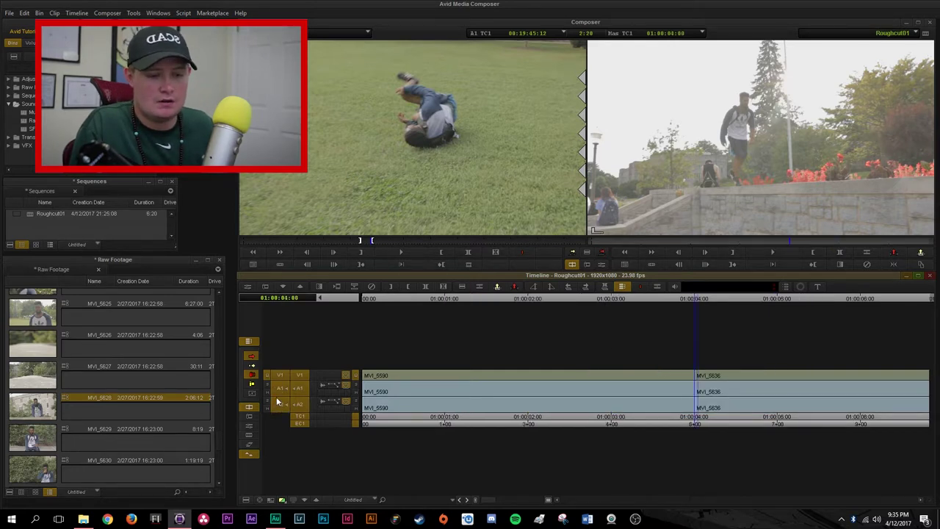
key("ctrl+z")
key("space")
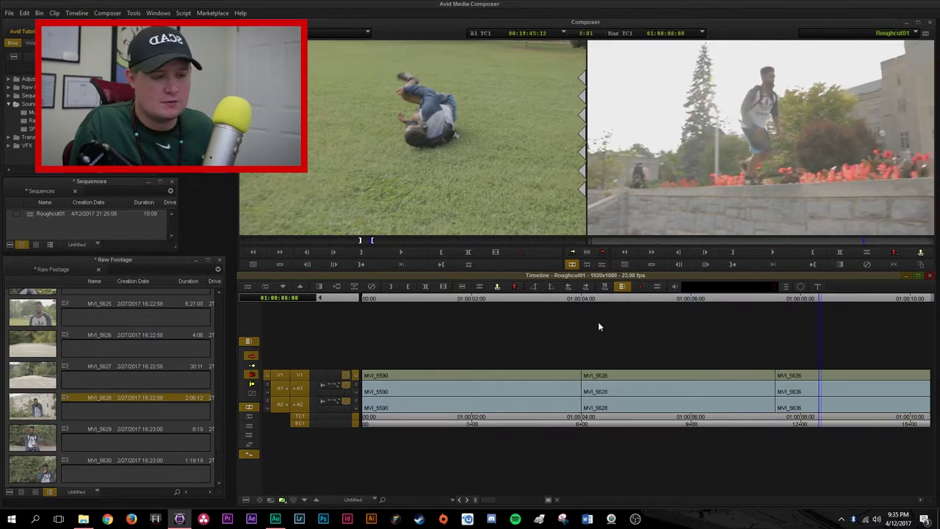
mouse_move(585, 299)
left_mouse_down()
mouse_move(560, 305)
mouse_move(752, 305)
mouse_move(557, 309)
mouse_move(570, 300)
left_mouse_up()
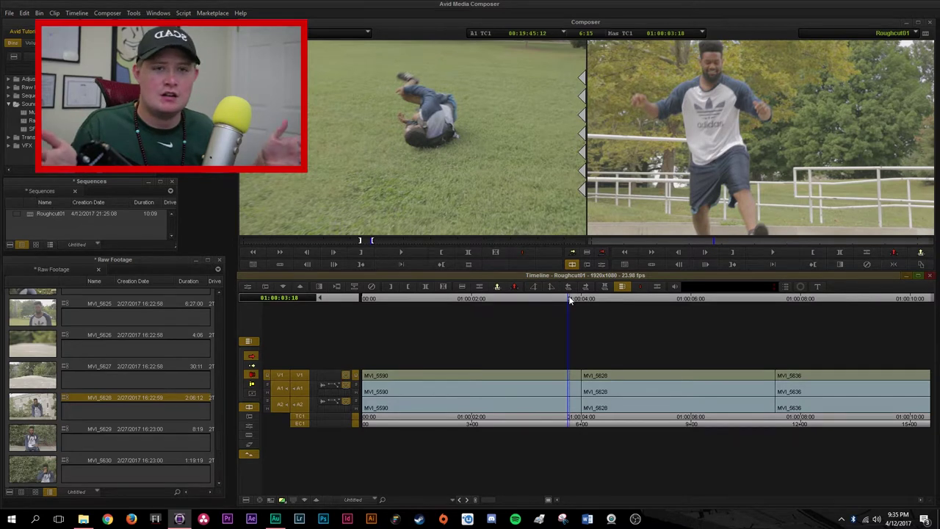
Scrub from the sequence start into MVI_5628 at 01:00:04:08, then collapse the track controls
left_click_drag(570, 299, 459, 293)
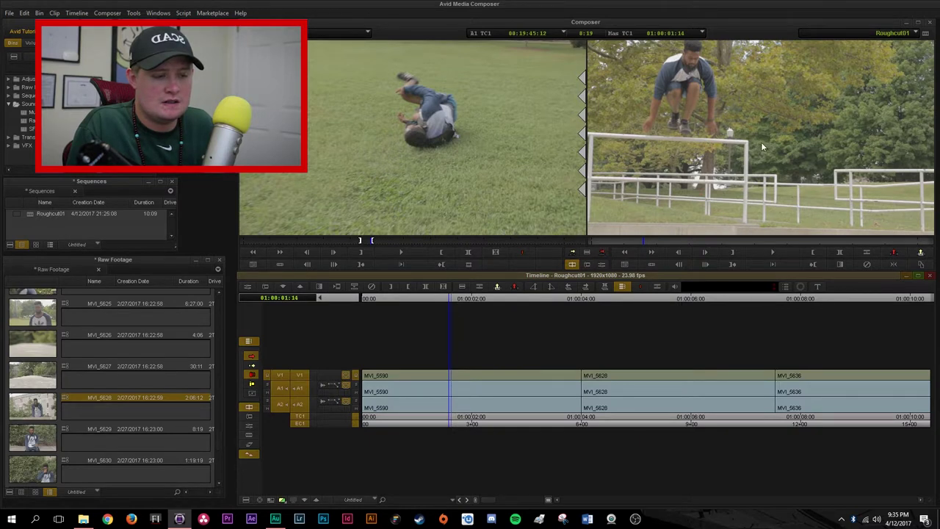
left_click_drag(460, 300, 602, 302)
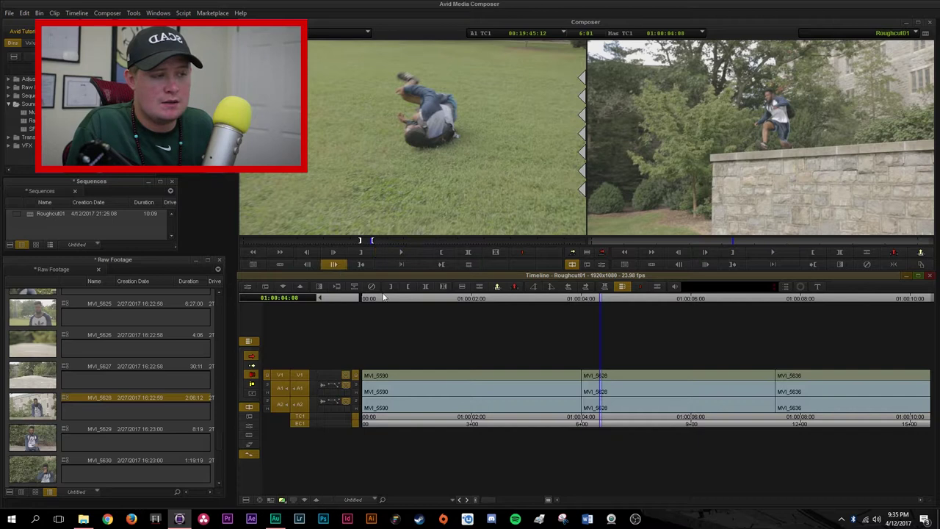
left_click(319, 299)
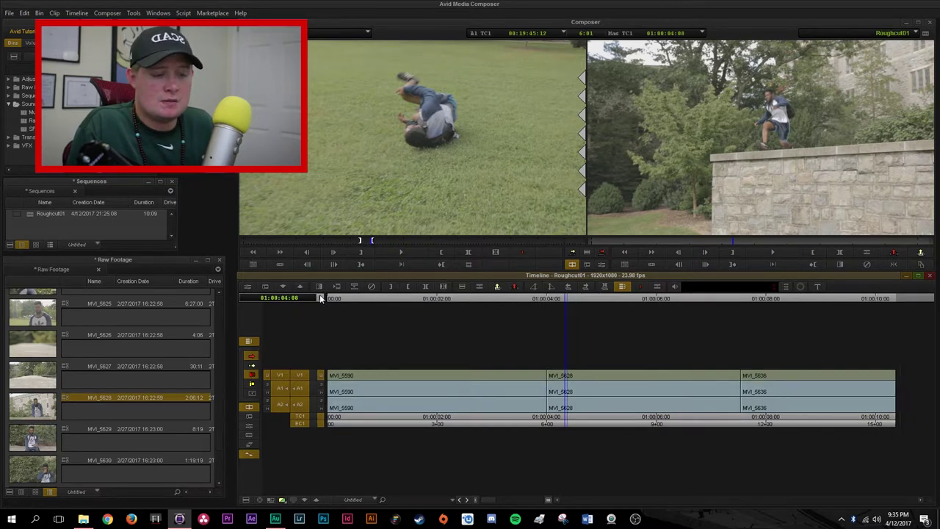
Restore the track controls and turn on audio waveforms for A1 and A2
left_click(320, 297)
left_click(319, 298)
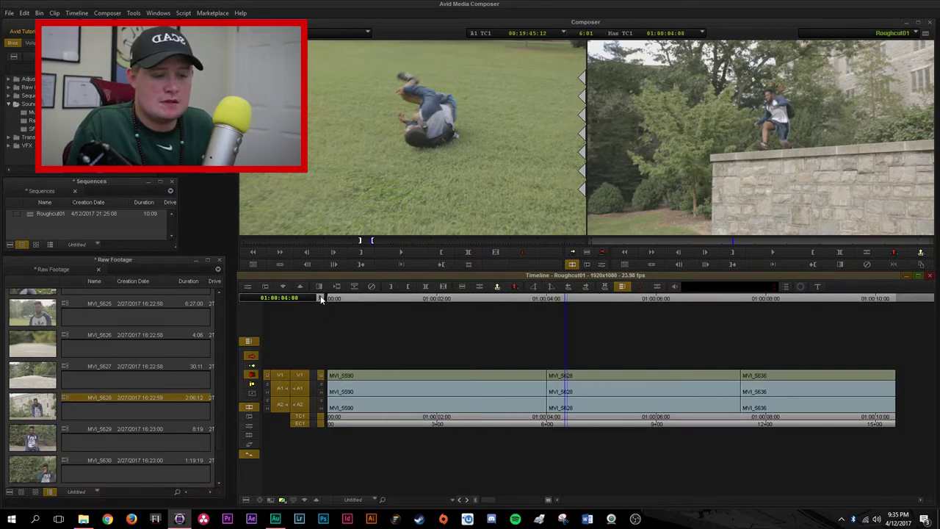
left_click(320, 298)
left_click(319, 298)
left_click(319, 299)
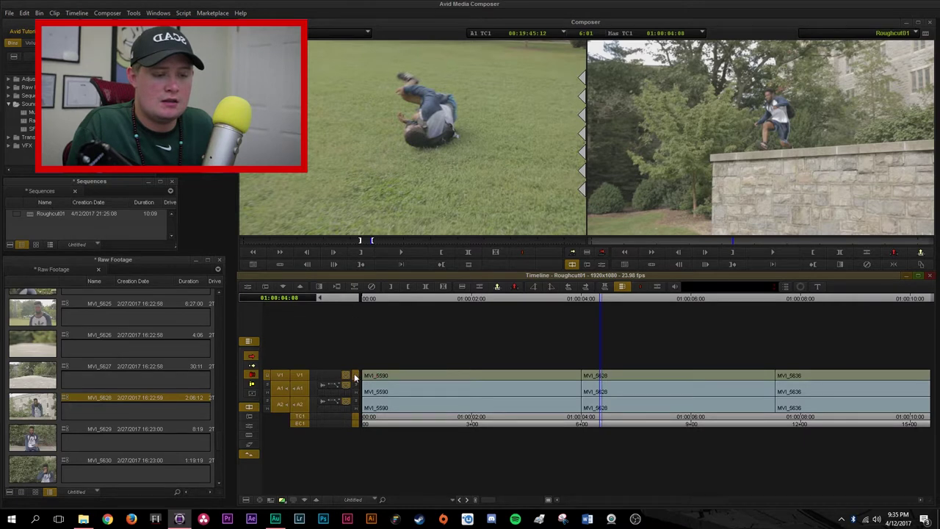
left_click(322, 385)
left_click(323, 400)
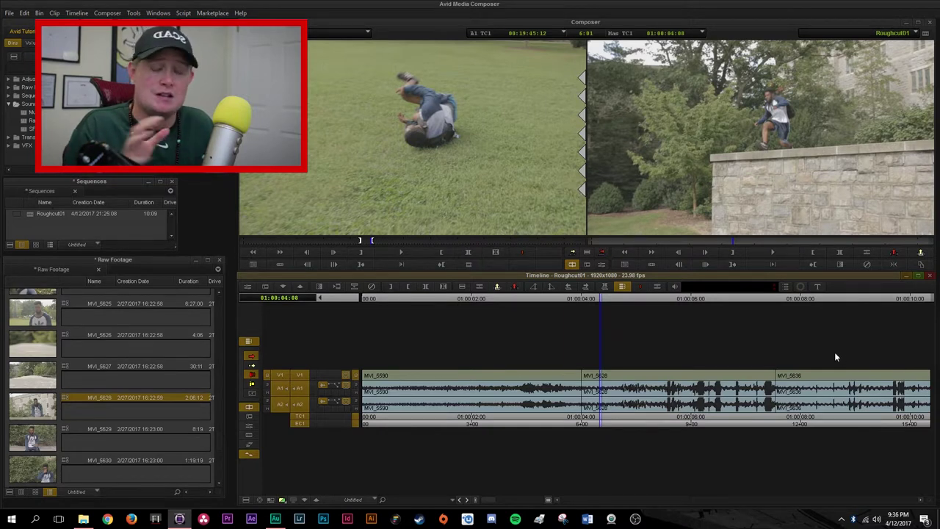
Turn the A1 and A2 waveforms off, then play from the sequence start
left_click(324, 385)
left_click(320, 399)
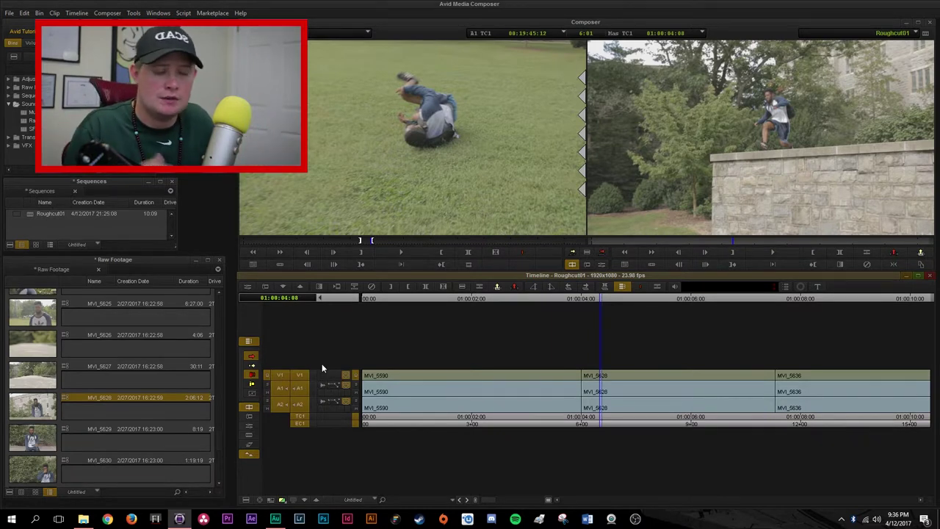
key("Home")
key("space")
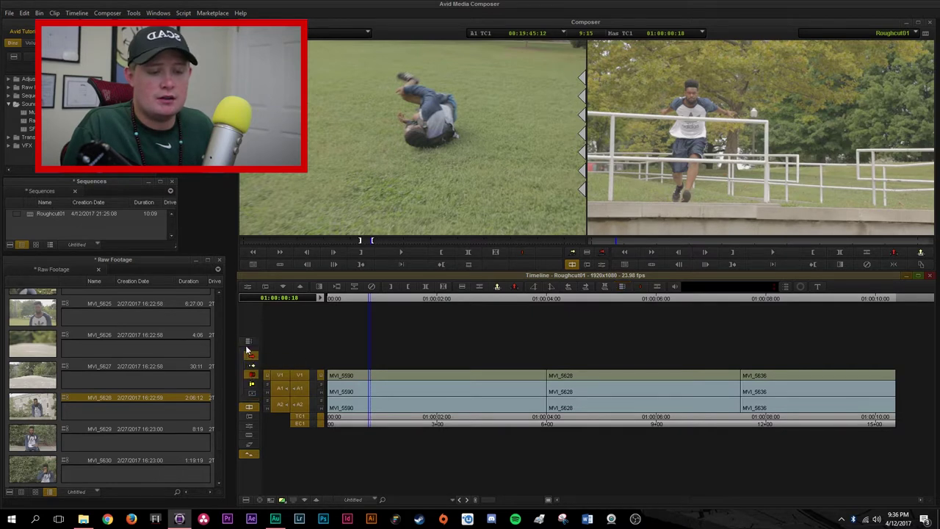
Select the MVI_5590 segment on all tracks using segment mode
left_click(249, 341)
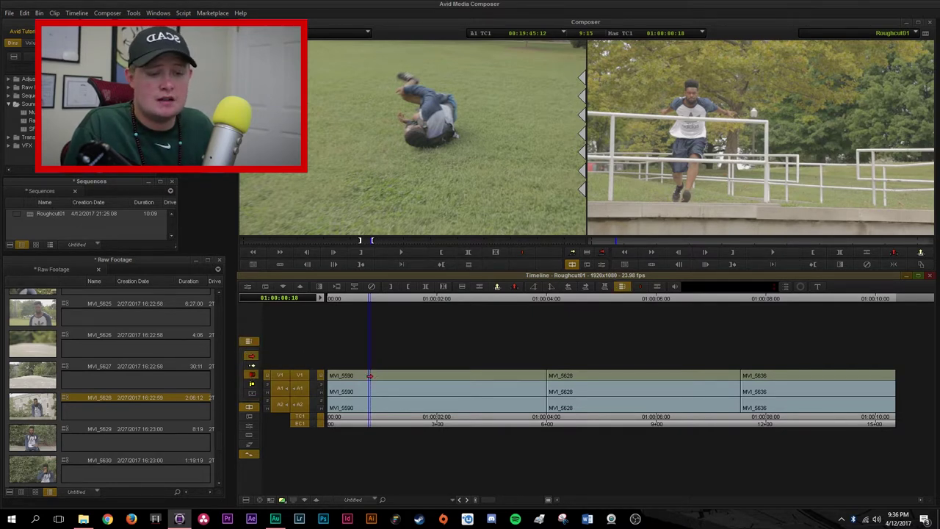
left_click(371, 374)
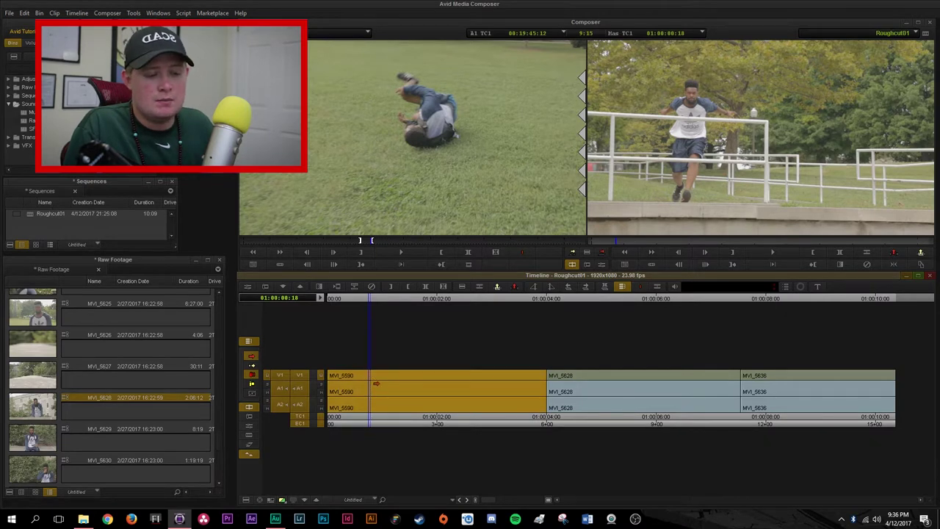
left_click(248, 341)
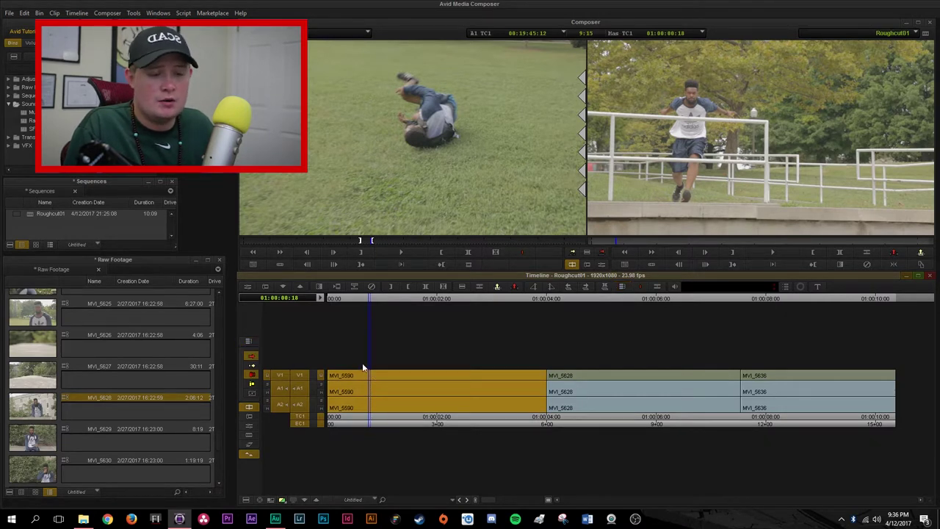
left_click(390, 374)
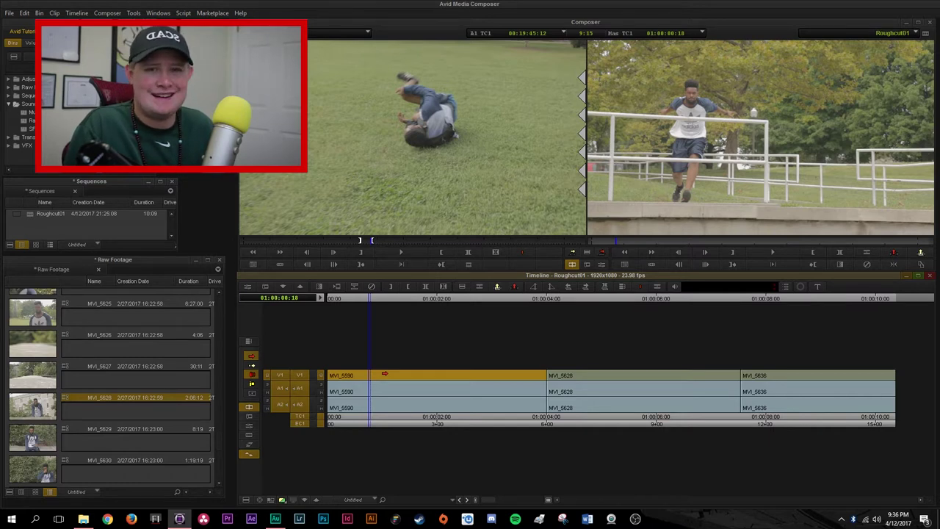
Move MVI_5590 across tracks back to V1, then slide it later in Overwrite segment mode
left_click(378, 389)
left_click(403, 378)
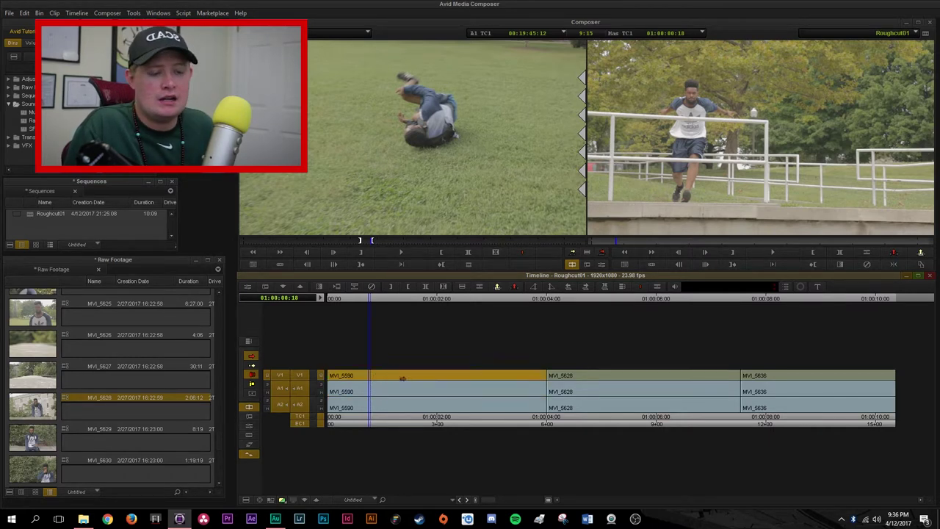
left_click(426, 409)
left_click(454, 389)
left_click(476, 375)
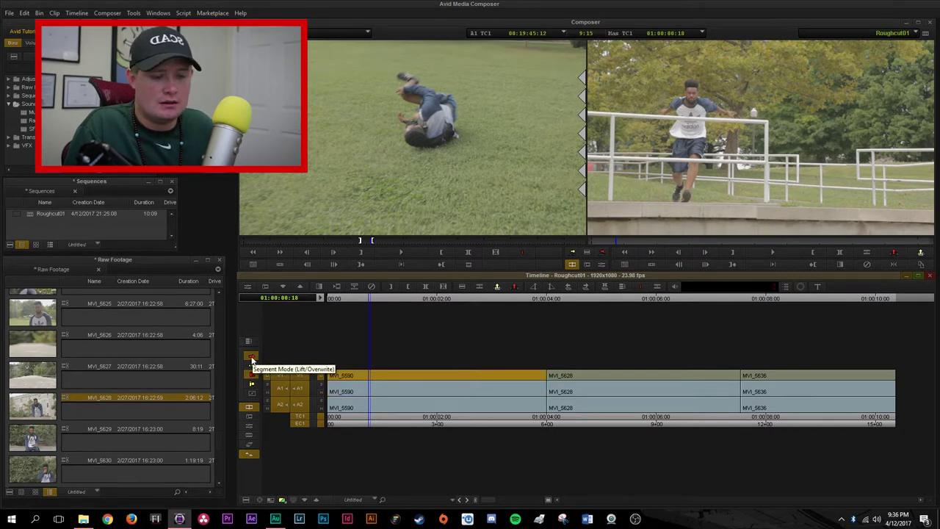
left_click(250, 358)
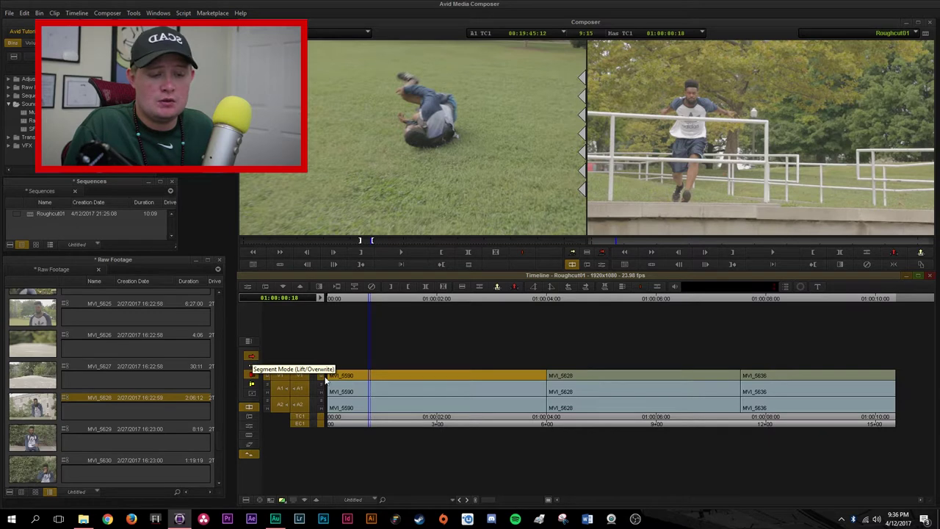
left_click_drag(371, 376, 424, 375)
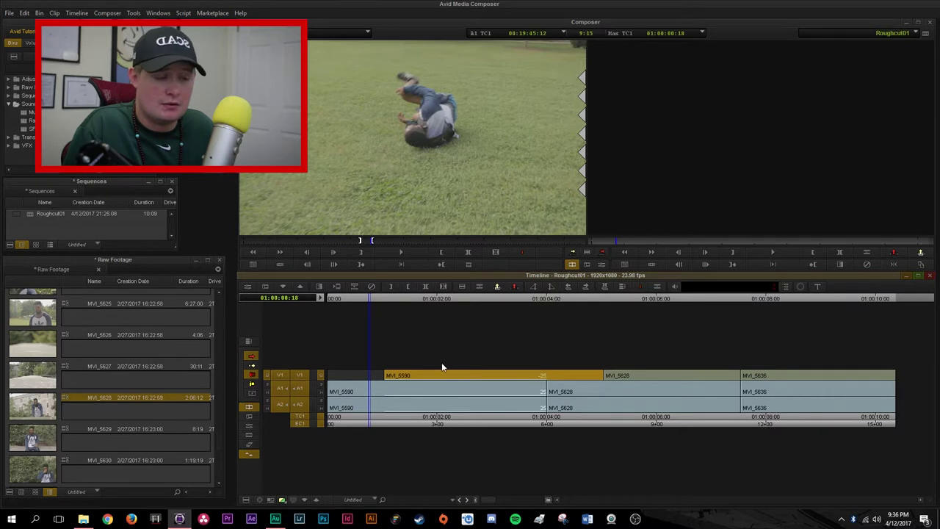
Undo the MVI_5590 move, then slide it later along V1 again in Overwrite mode
key("ctrl+z")
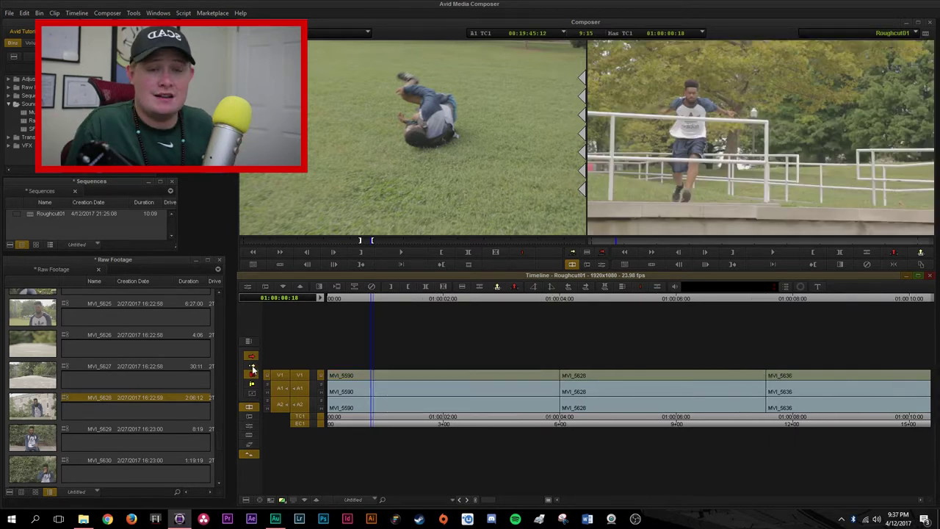
left_click(252, 358)
left_click_drag(353, 375, 567, 376)
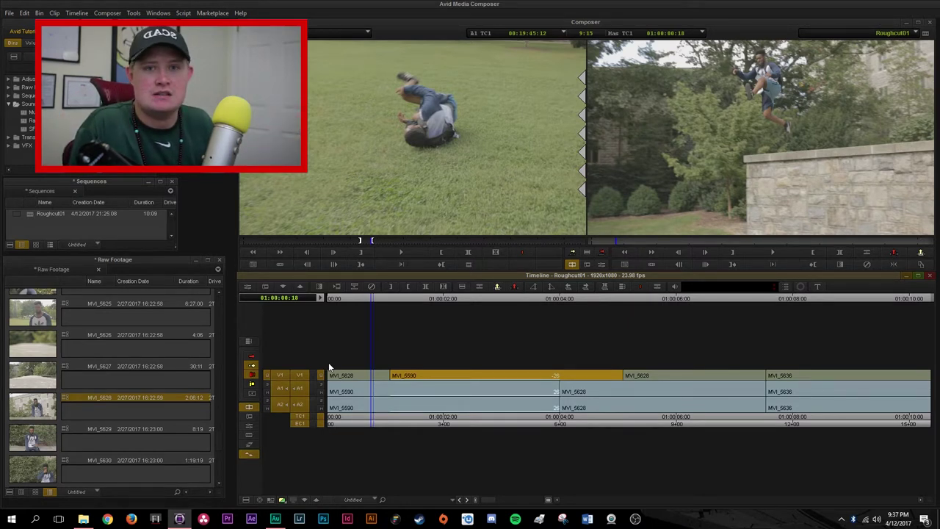
Undo the overwrite move, then trim the V1 cut 14 frames later and reset it
key("ctrl+z")
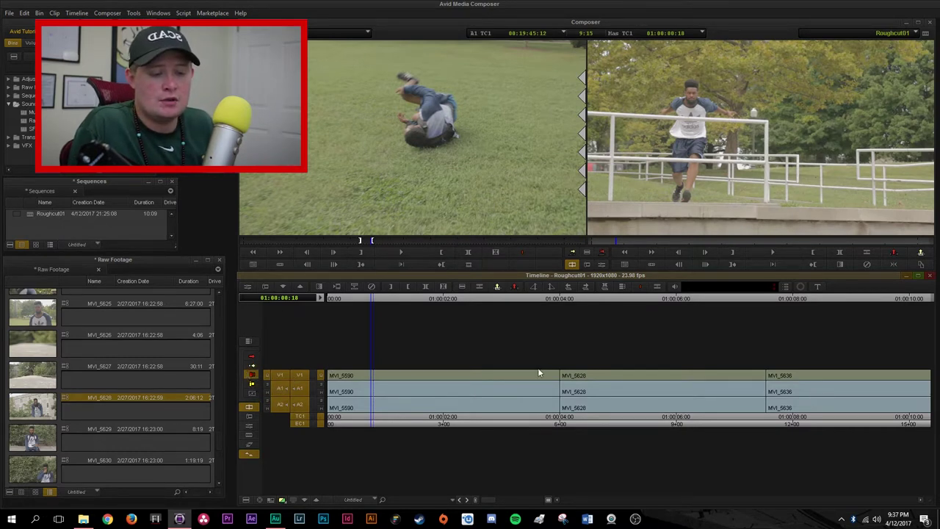
left_click_drag(552, 375, 585, 374)
key("ctrl+z")
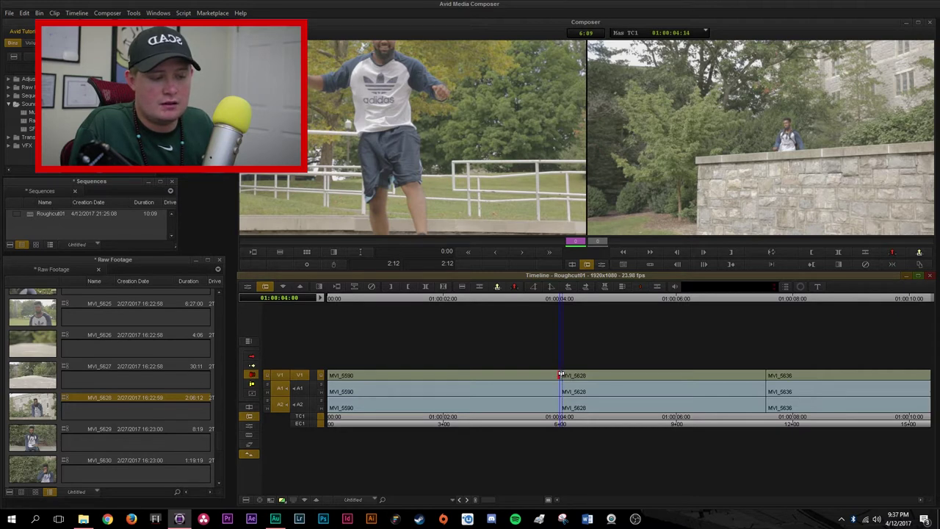
Ripple-trim the MVI_5628 cut 14 frames and undo, then Overwrite-trim the V1 cut earlier
left_click(252, 382)
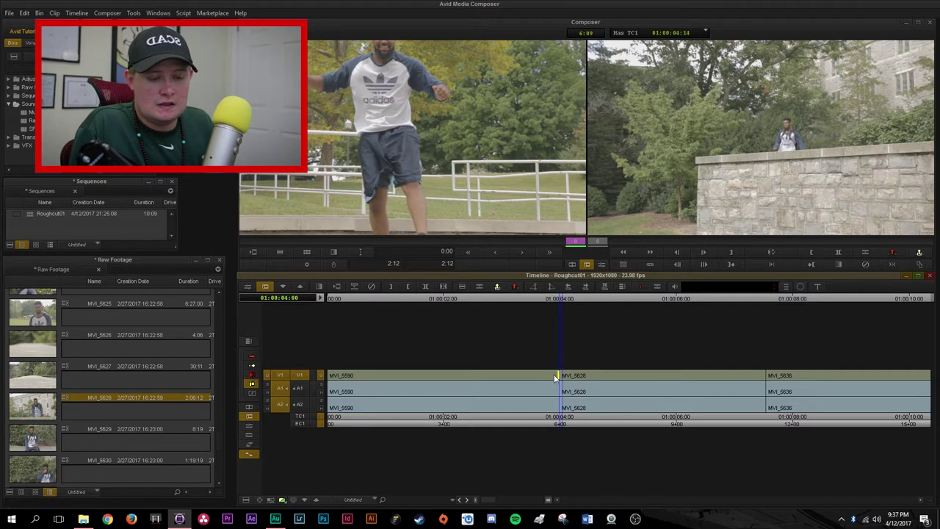
left_click_drag(554, 375, 588, 375)
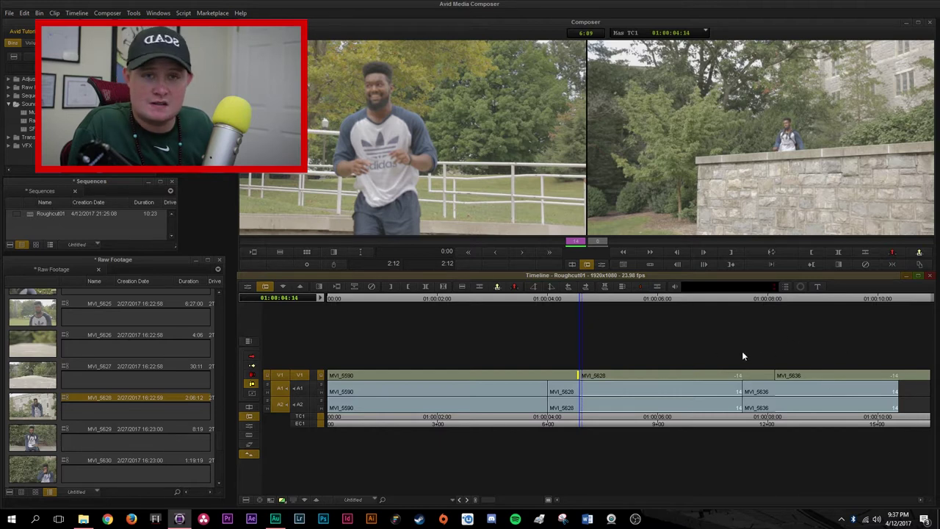
key("ctrl+z")
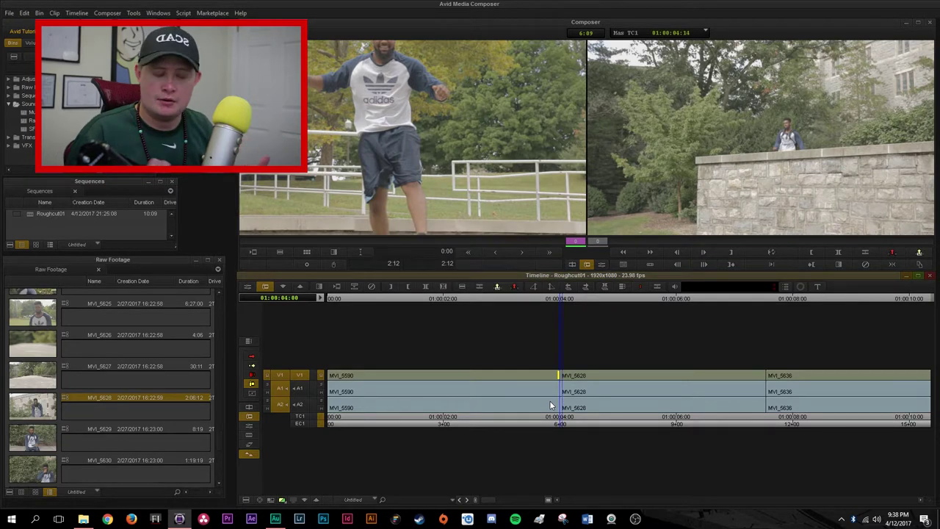
left_click(252, 375)
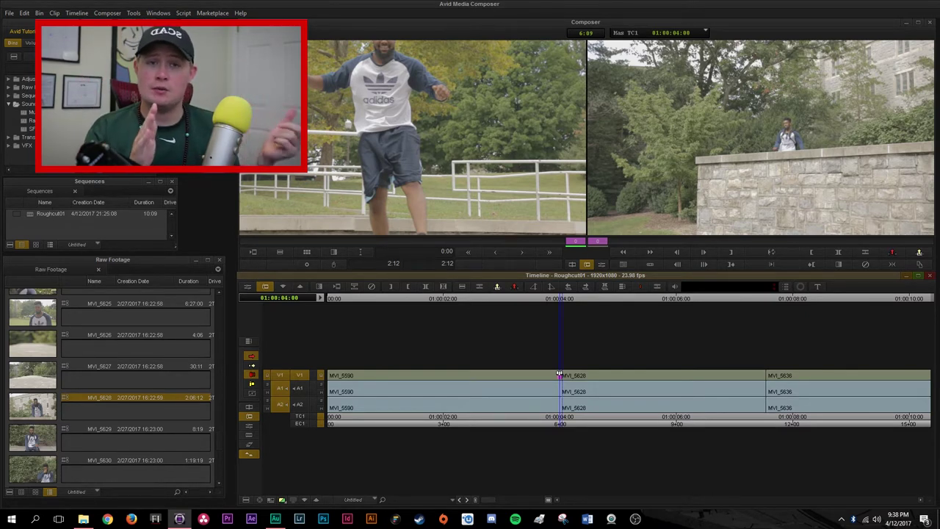
mouse_move(559, 376)
left_mouse_down()
mouse_move(544, 375)
mouse_move(573, 375)
mouse_move(542, 375)
left_mouse_up()
Reopen a trim on the V1 cut into MVI_5628 and drag it later than the audio cut
left_click(588, 298)
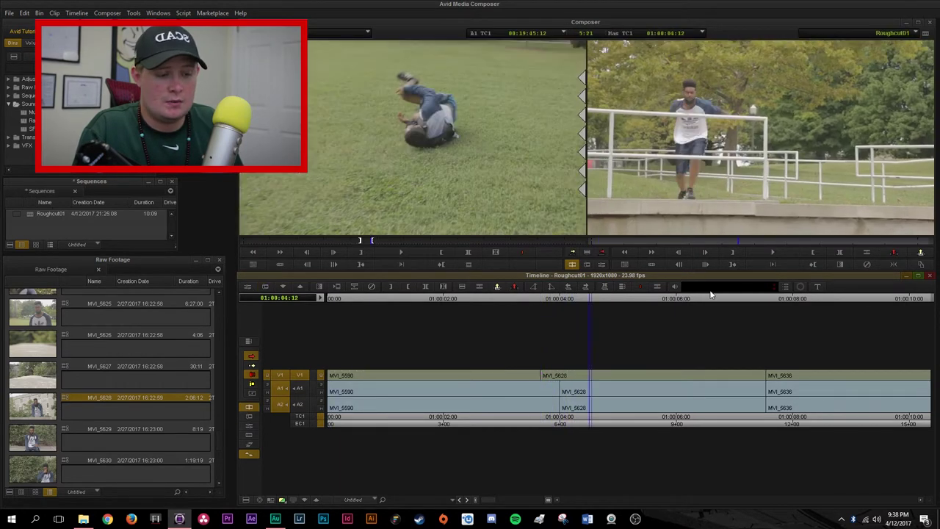
key("s")
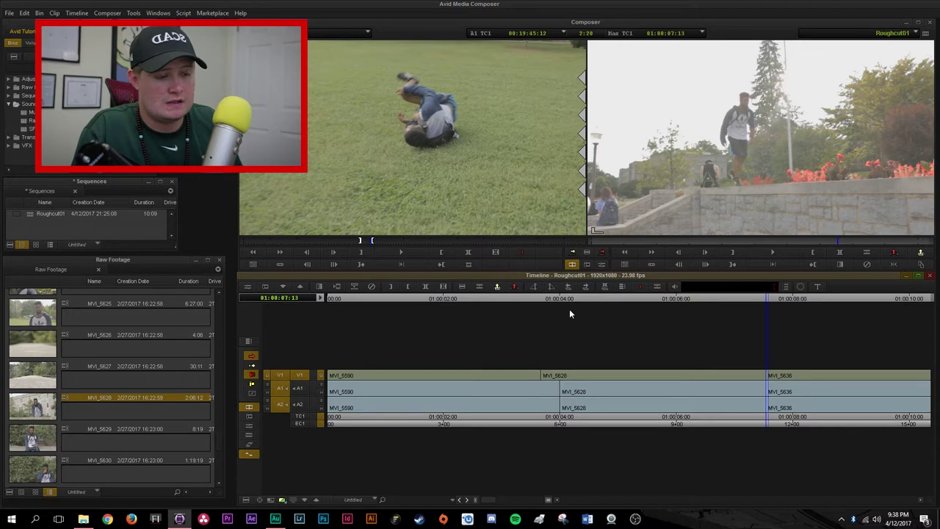
left_click(543, 375)
left_click_drag(544, 374, 575, 376)
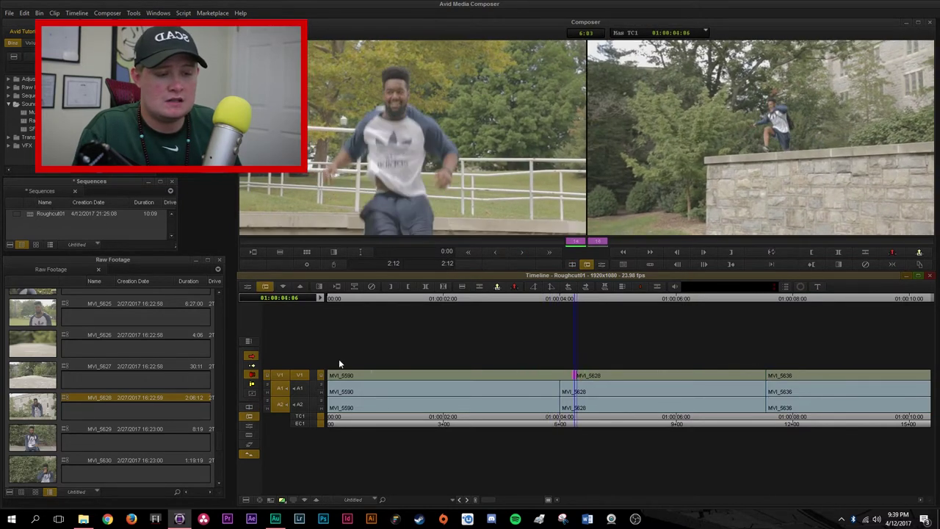
left_click_drag(575, 375, 585, 360)
Loop-play the trimmed cut, undo a small adjustment, then load MVI_5590 into the Source monitor
key("space")
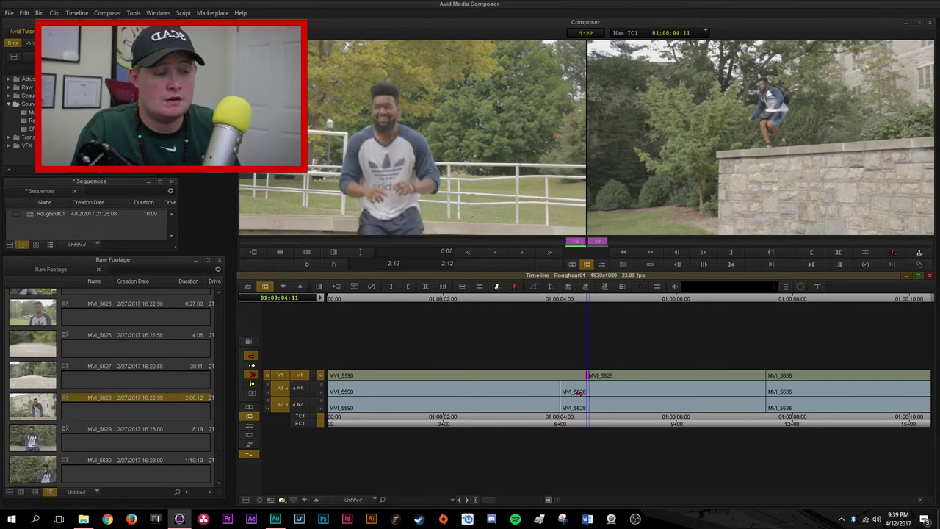
left_click_drag(579, 393, 551, 411)
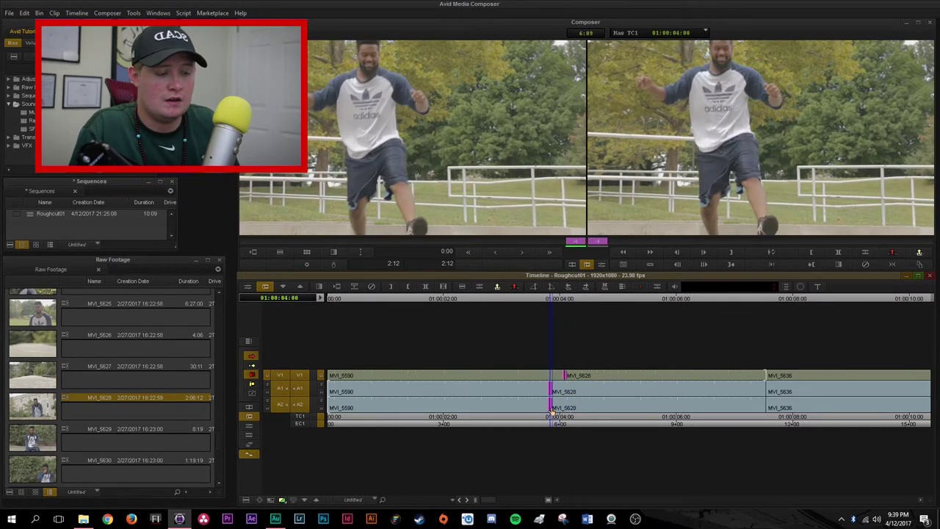
key("ctrl+z")
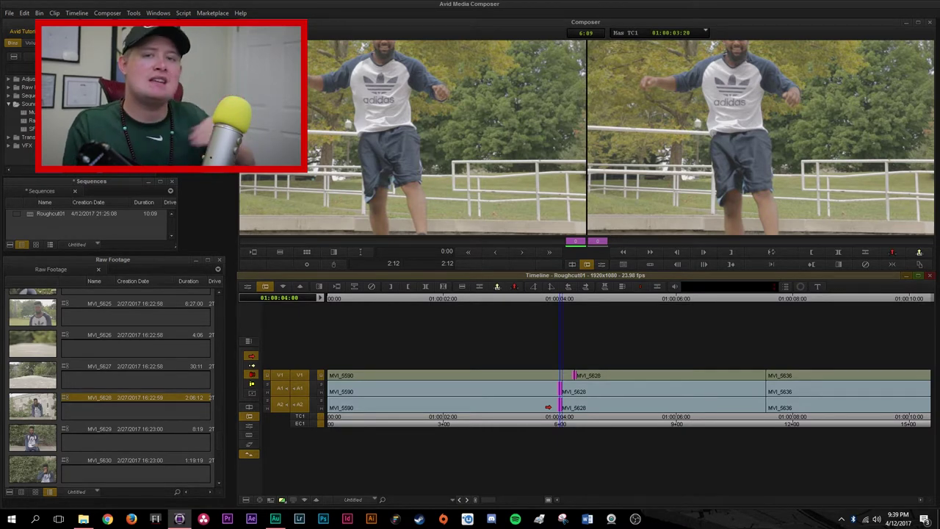
double_click(538, 373)
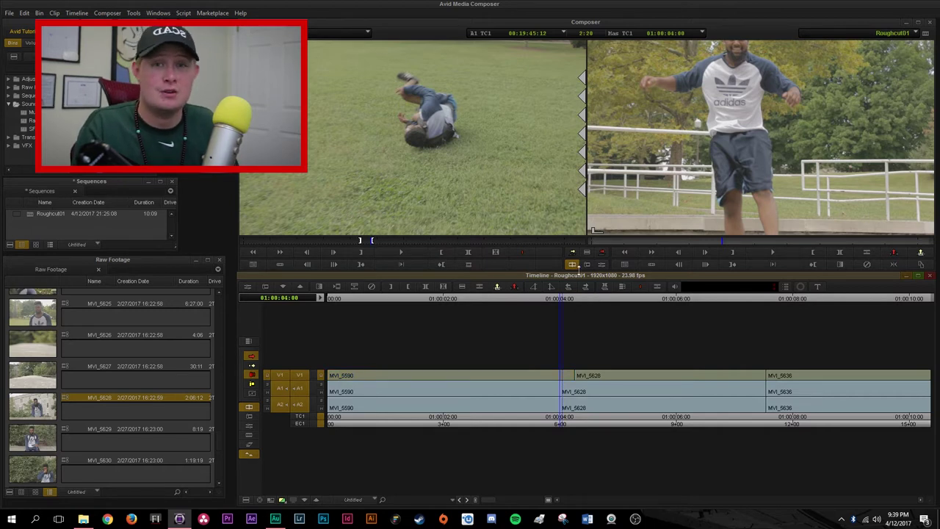
left_click(569, 287)
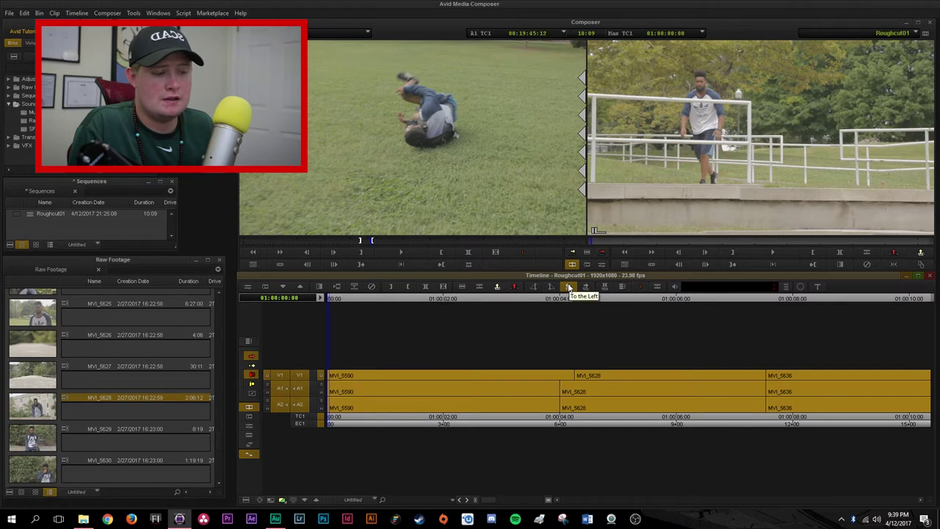
left_click(352, 323)
left_click_drag(368, 322, 585, 301)
left_click(586, 287)
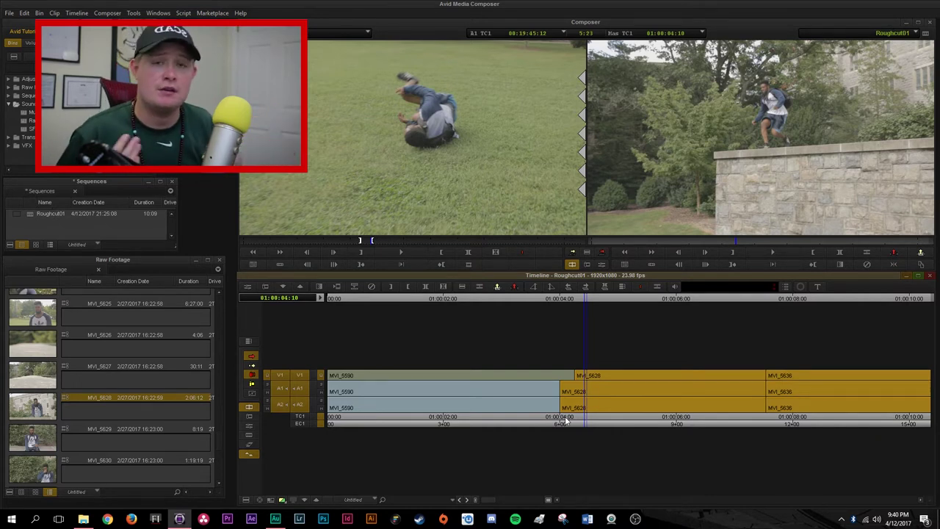
left_click(467, 309)
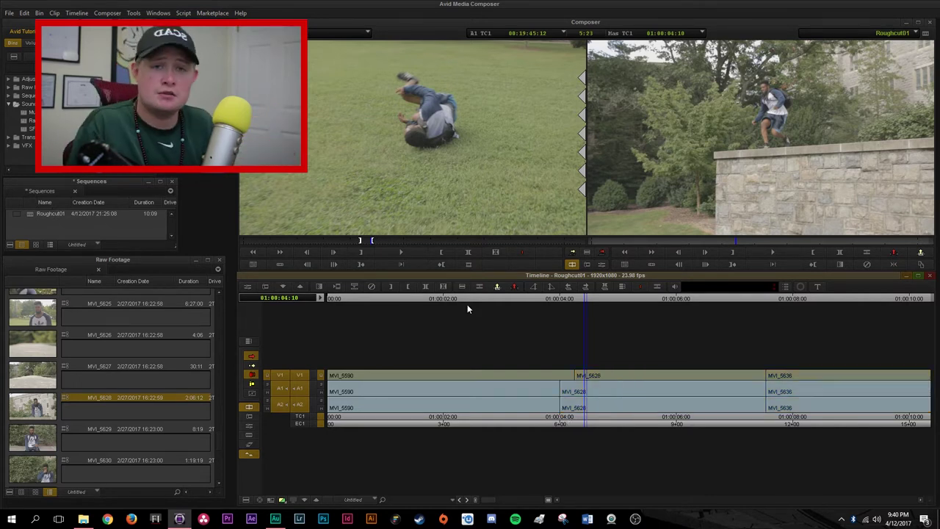